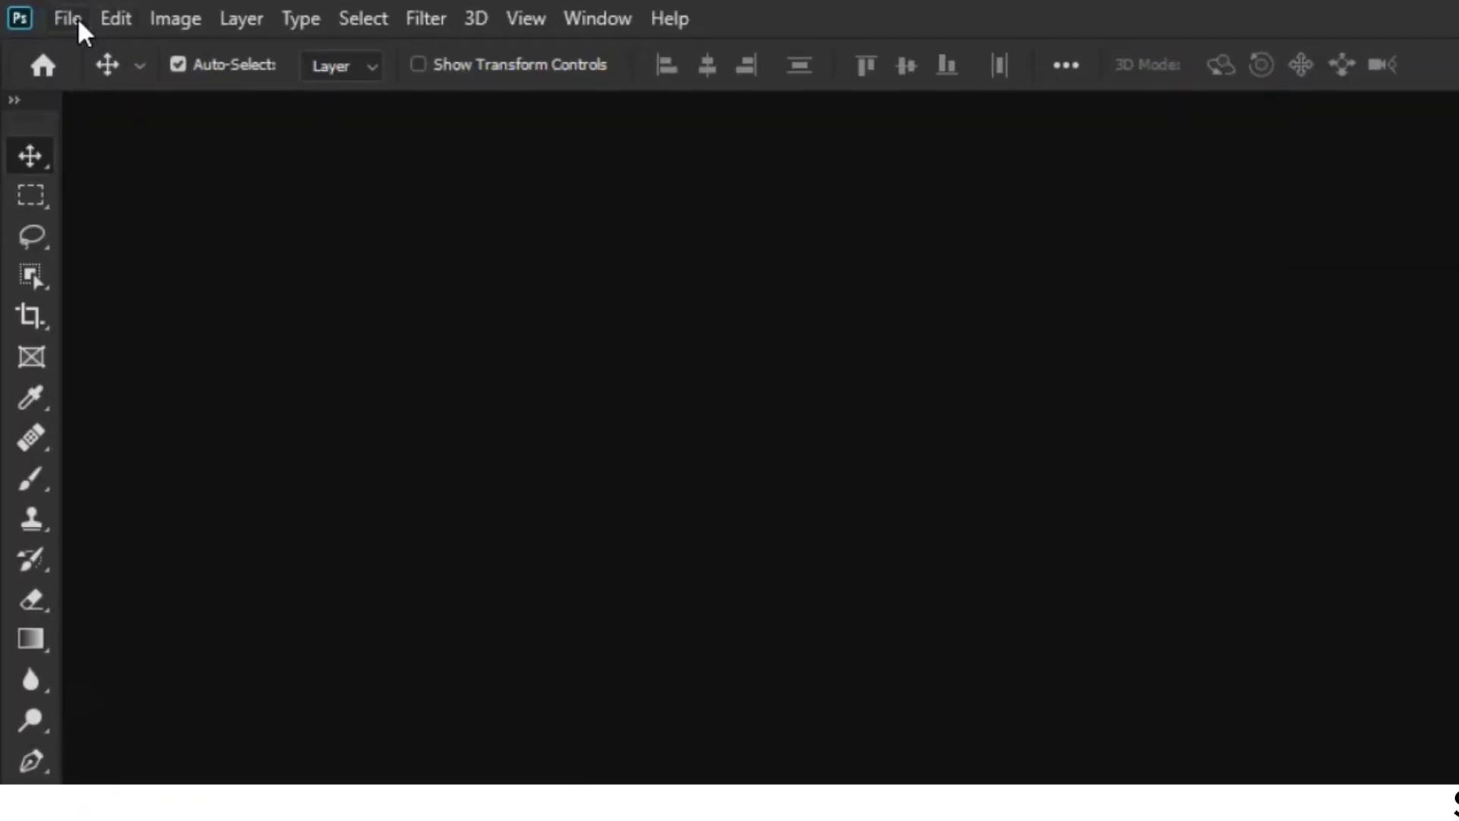
Start a new document via File > New, showing the 16 × 12 cm, 300-resolution defaults
{"action": "left_click", "coordinate": [46, 12]}
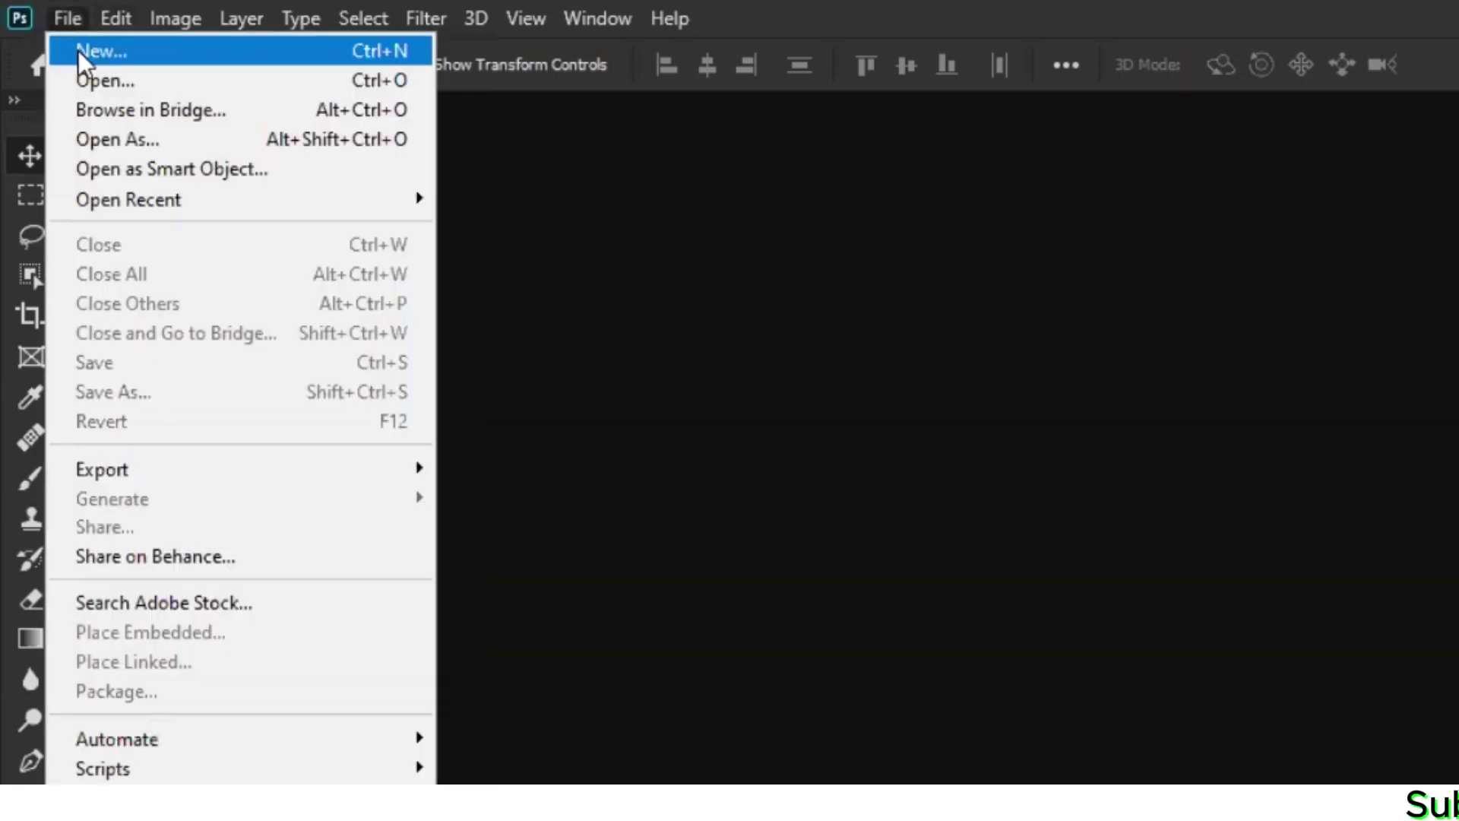
{"action": "left_click", "coordinate": [122, 50]}
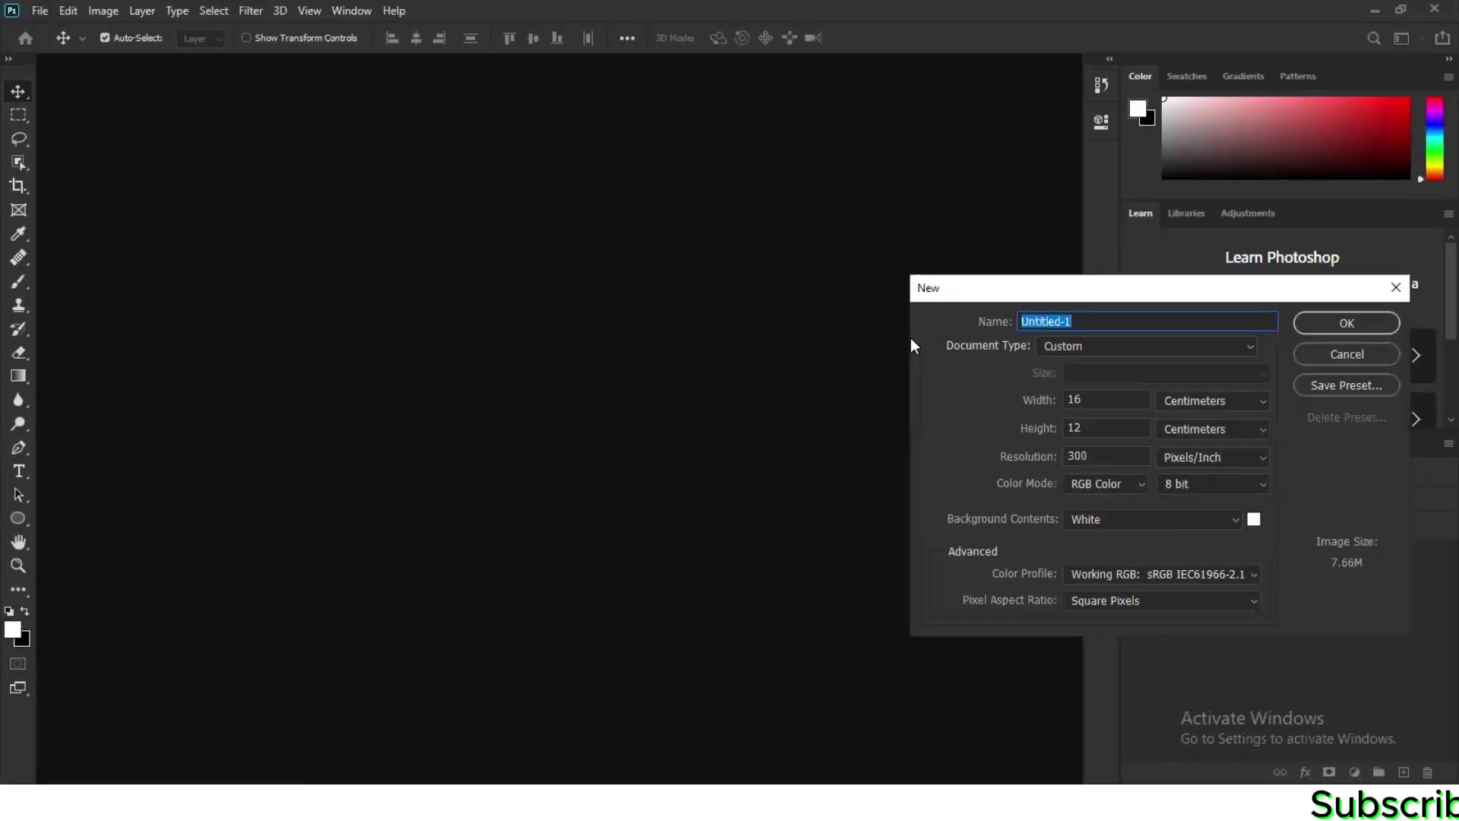
Name the new document 'project 1', replacing the mistyped 'Class 2'
{"action": "left_click_drag", "start_coordinate": [1170, 294], "coordinate": [1040, 182]}
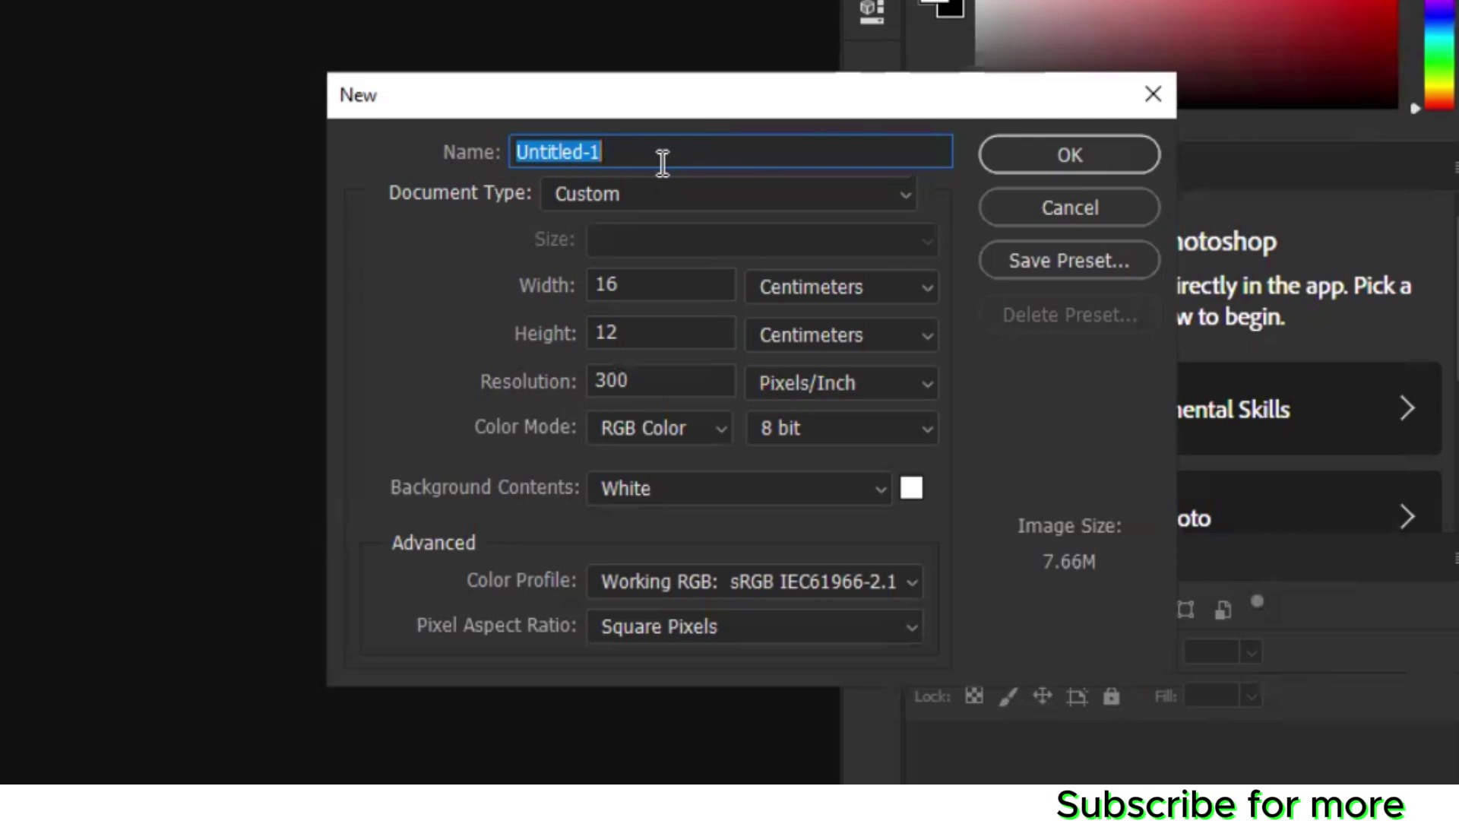
{"action": "type", "text": "C"}
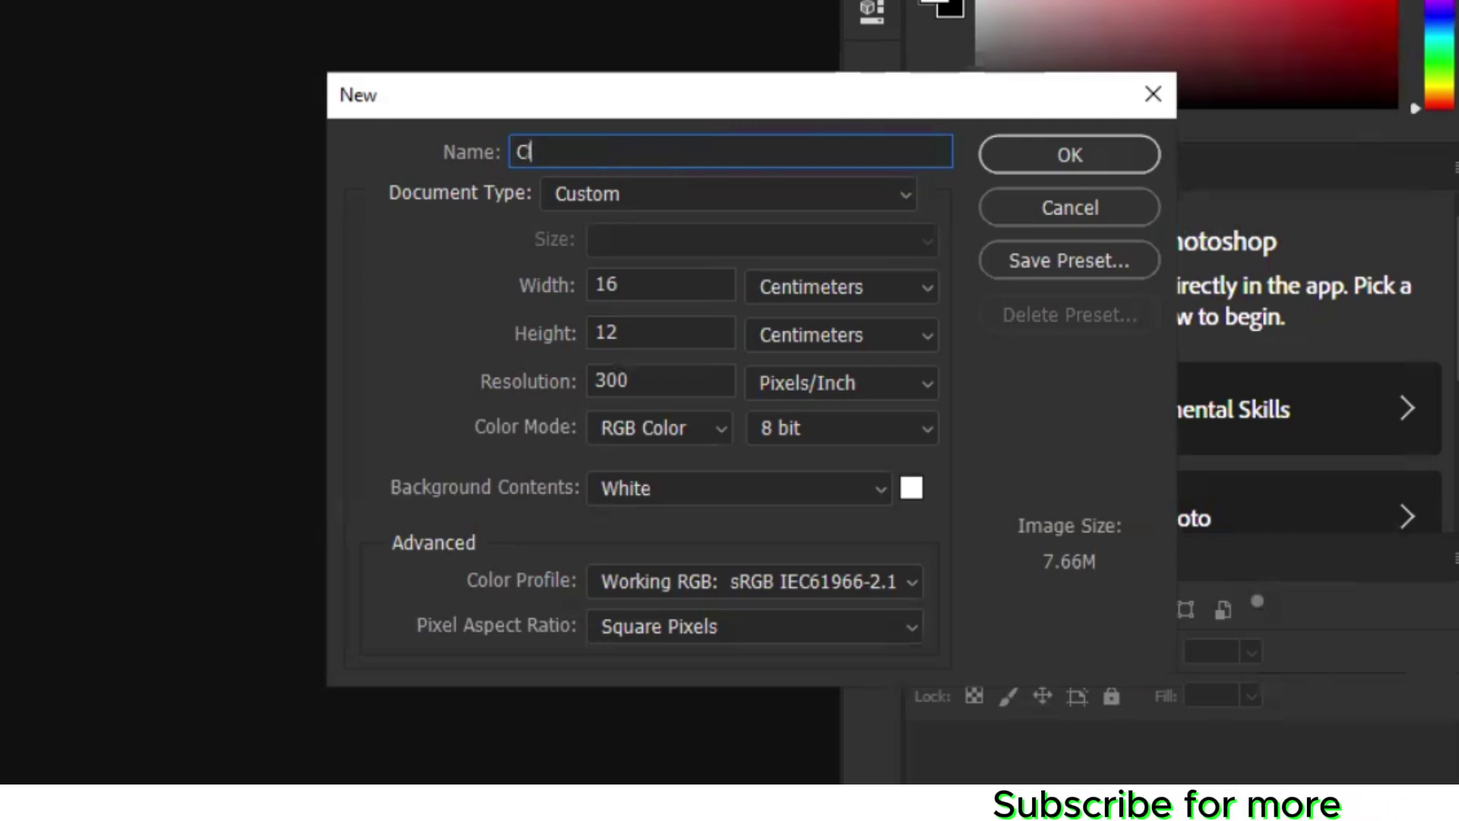
{"action": "type", "text": "lass"}
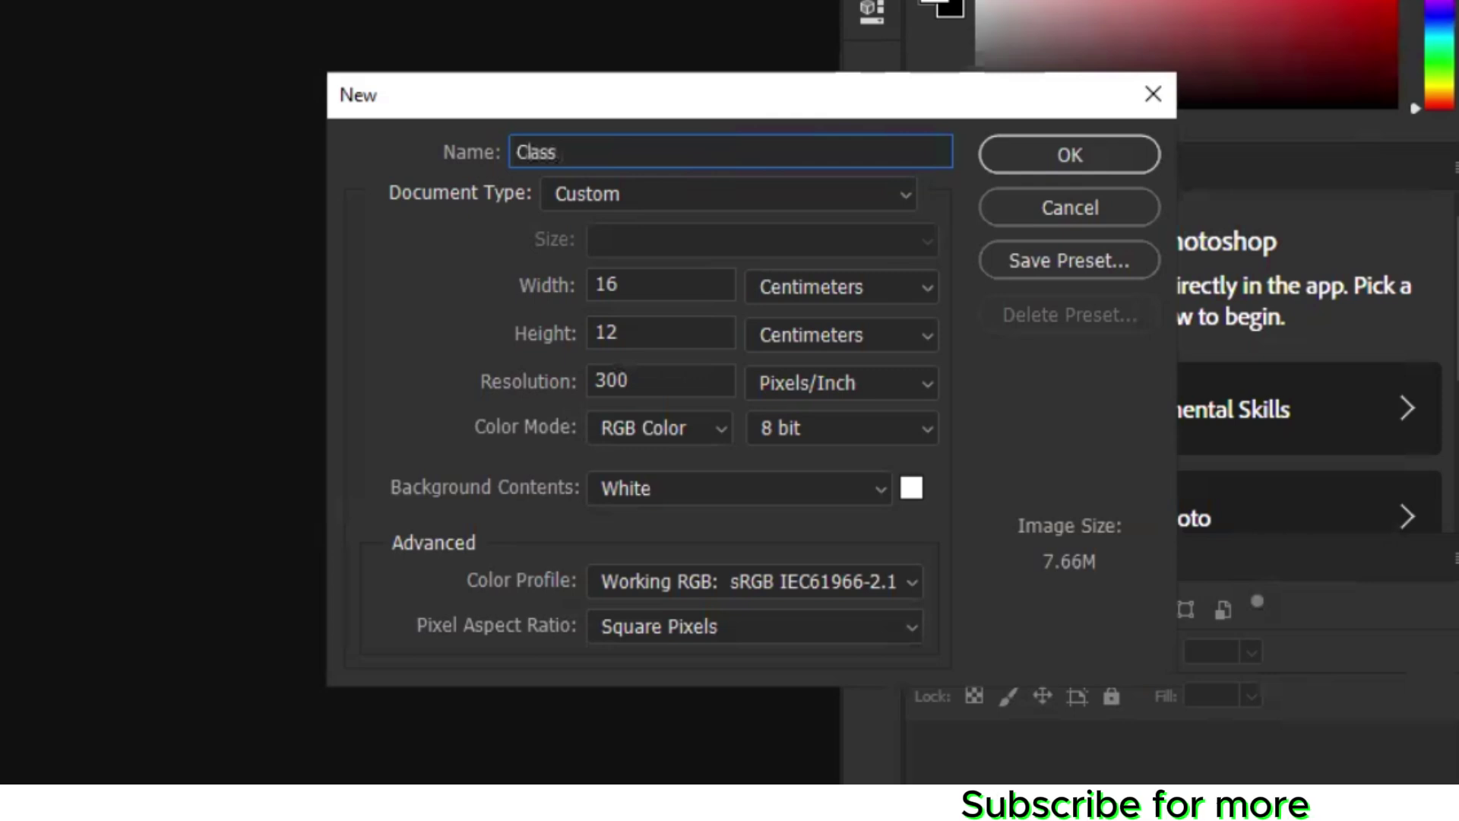
{"action": "type", "text": " 2"}
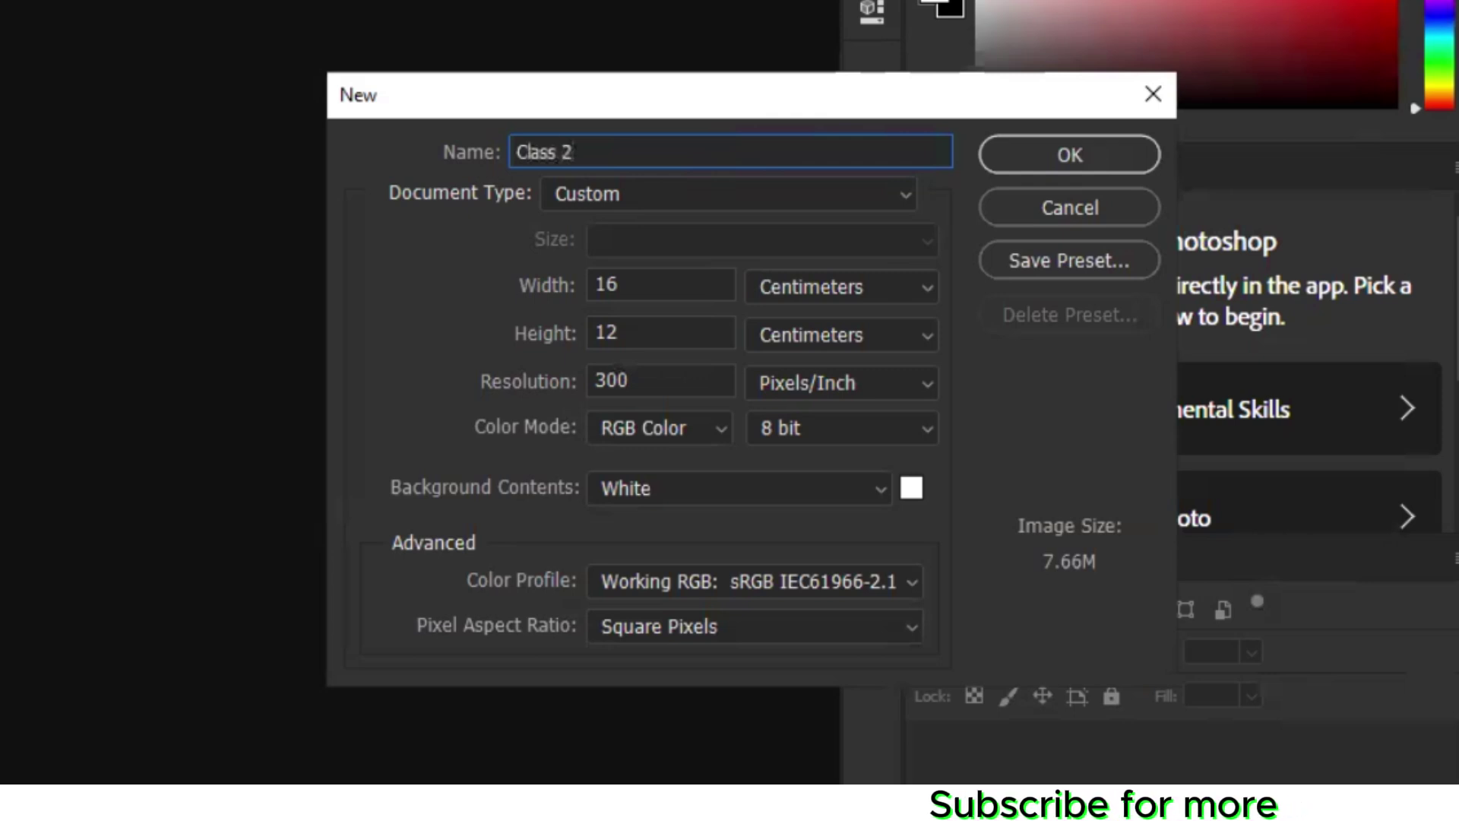
{"action": "key", "text": "BackSpace"}
{"action": "key", "text": "BackSpace"}
{"action": "key", "text": "BackSpace"}
{"action": "key", "text": "BackSpace"}
{"action": "key", "text": "BackSpace"}
{"action": "key", "text": "BackSpace"}
{"action": "key", "text": "BackSpace"}
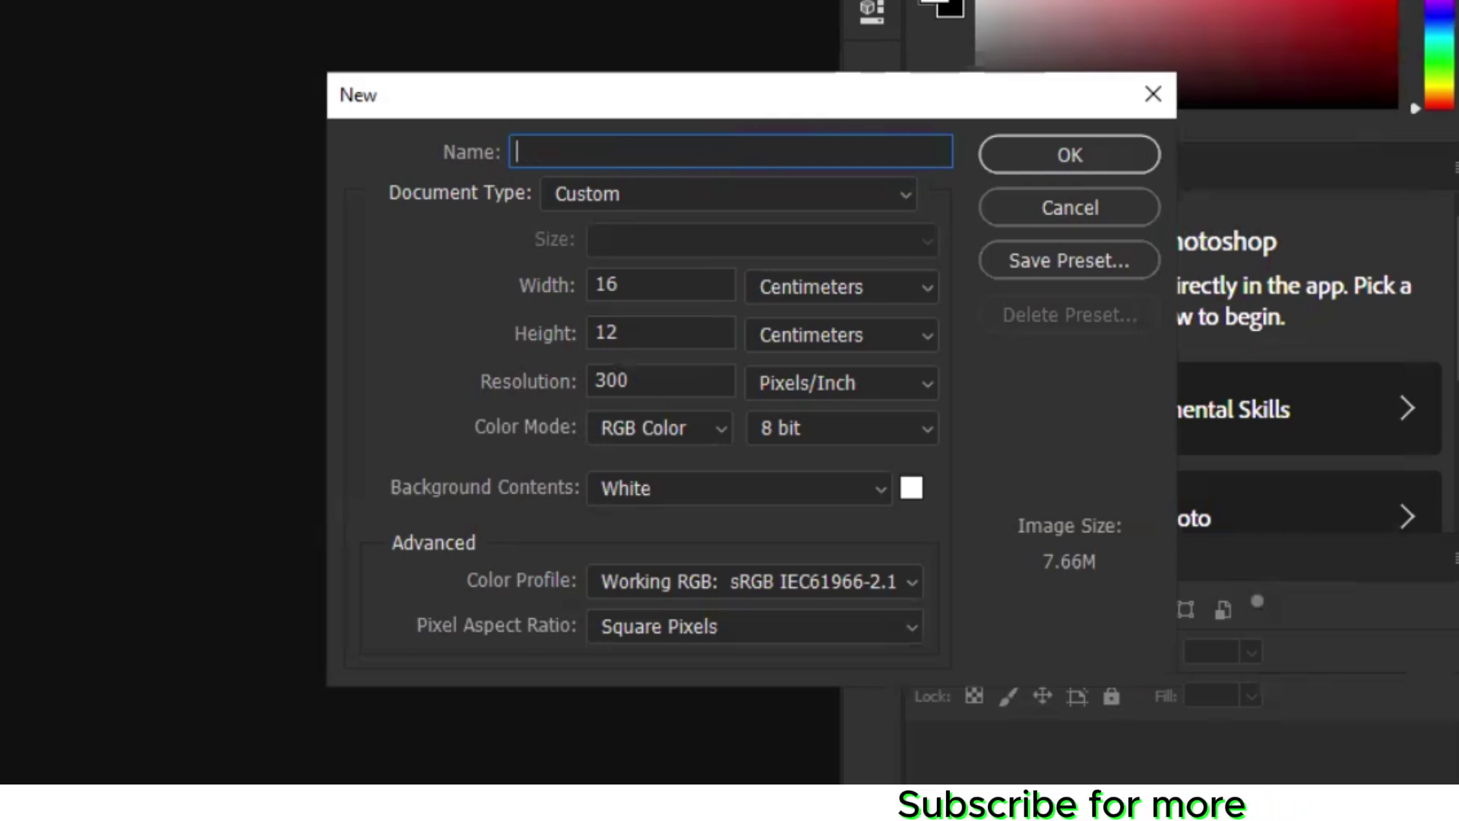
{"action": "type", "text": "project 1"}
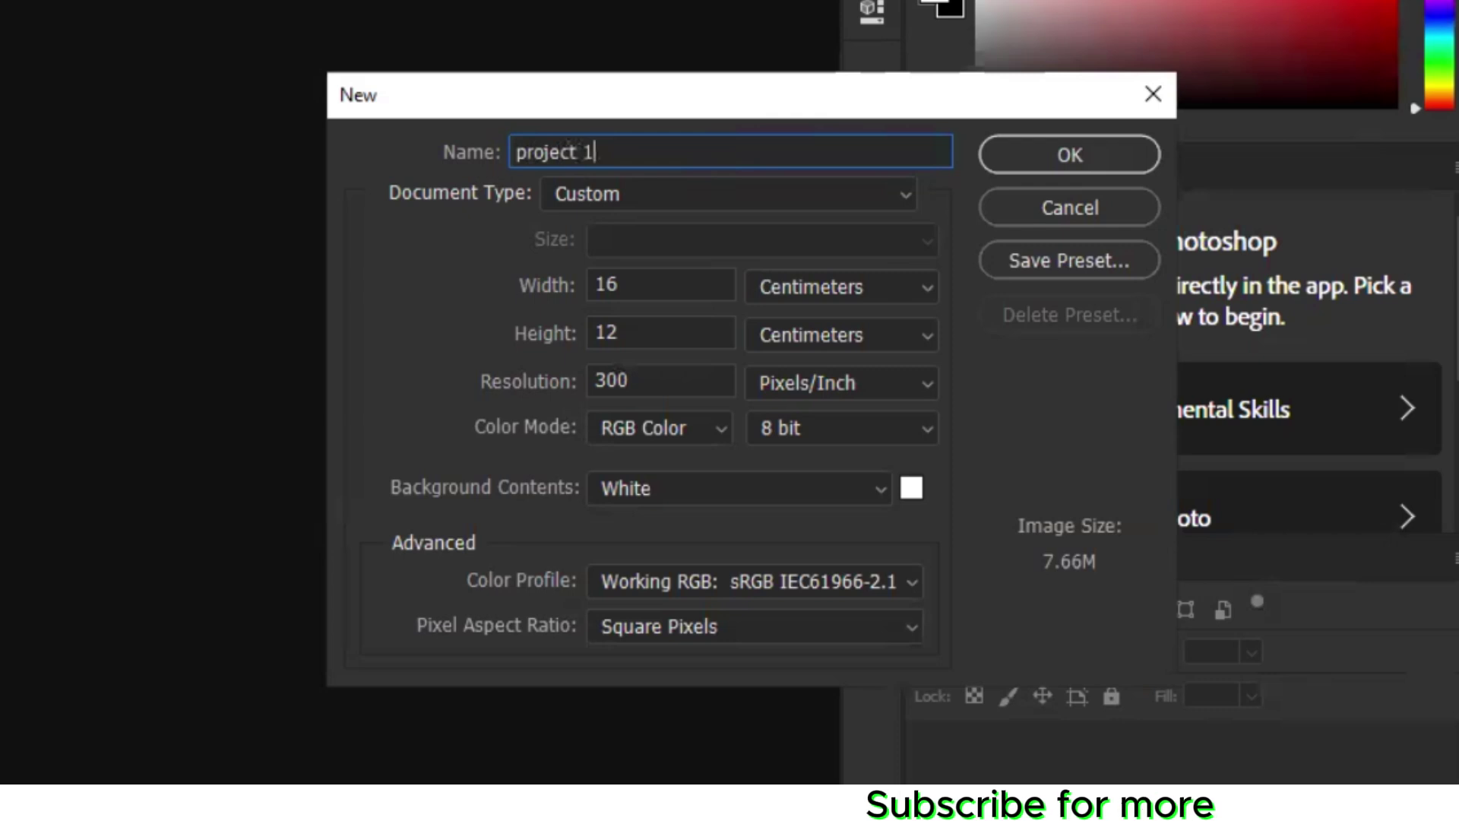
Try the U.S. Paper and International Paper presets, settling on U.S. Paper Letter (8.5 × 11 in)
{"action": "left_click", "coordinate": [765, 200]}
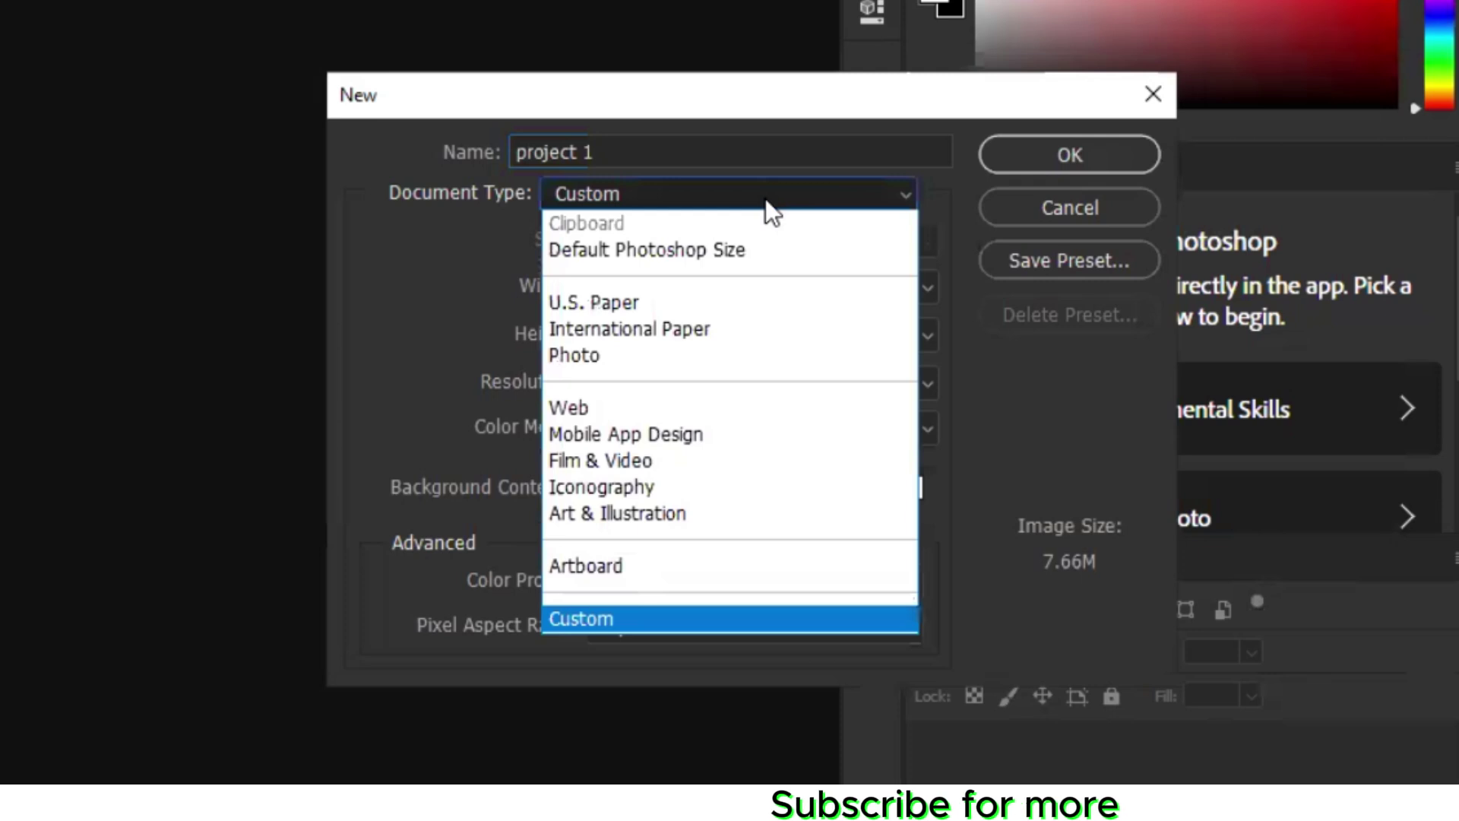
{"action": "left_click", "coordinate": [627, 301]}
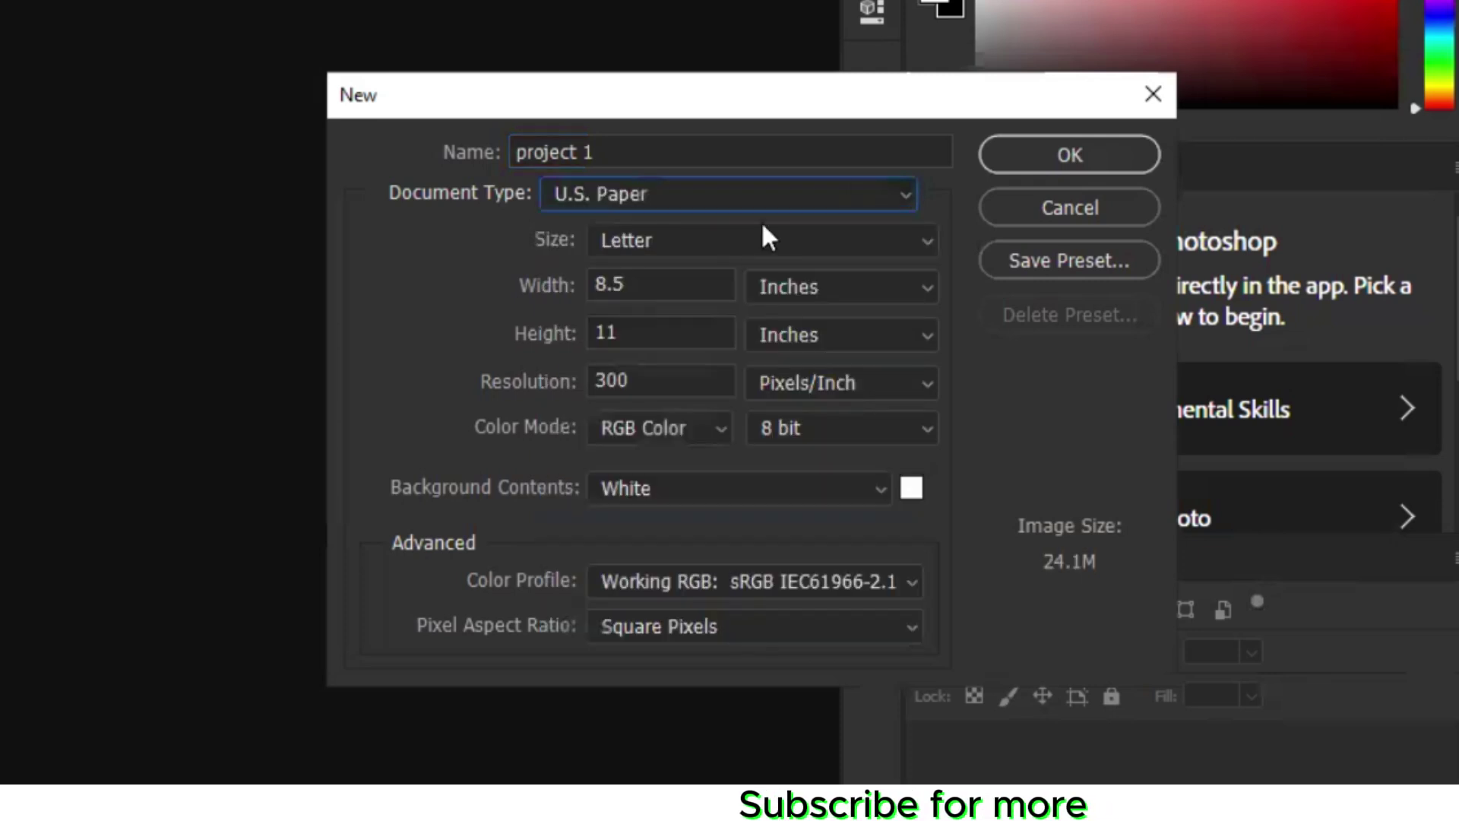
{"action": "left_click", "coordinate": [851, 186]}
{"action": "left_click", "coordinate": [647, 330]}
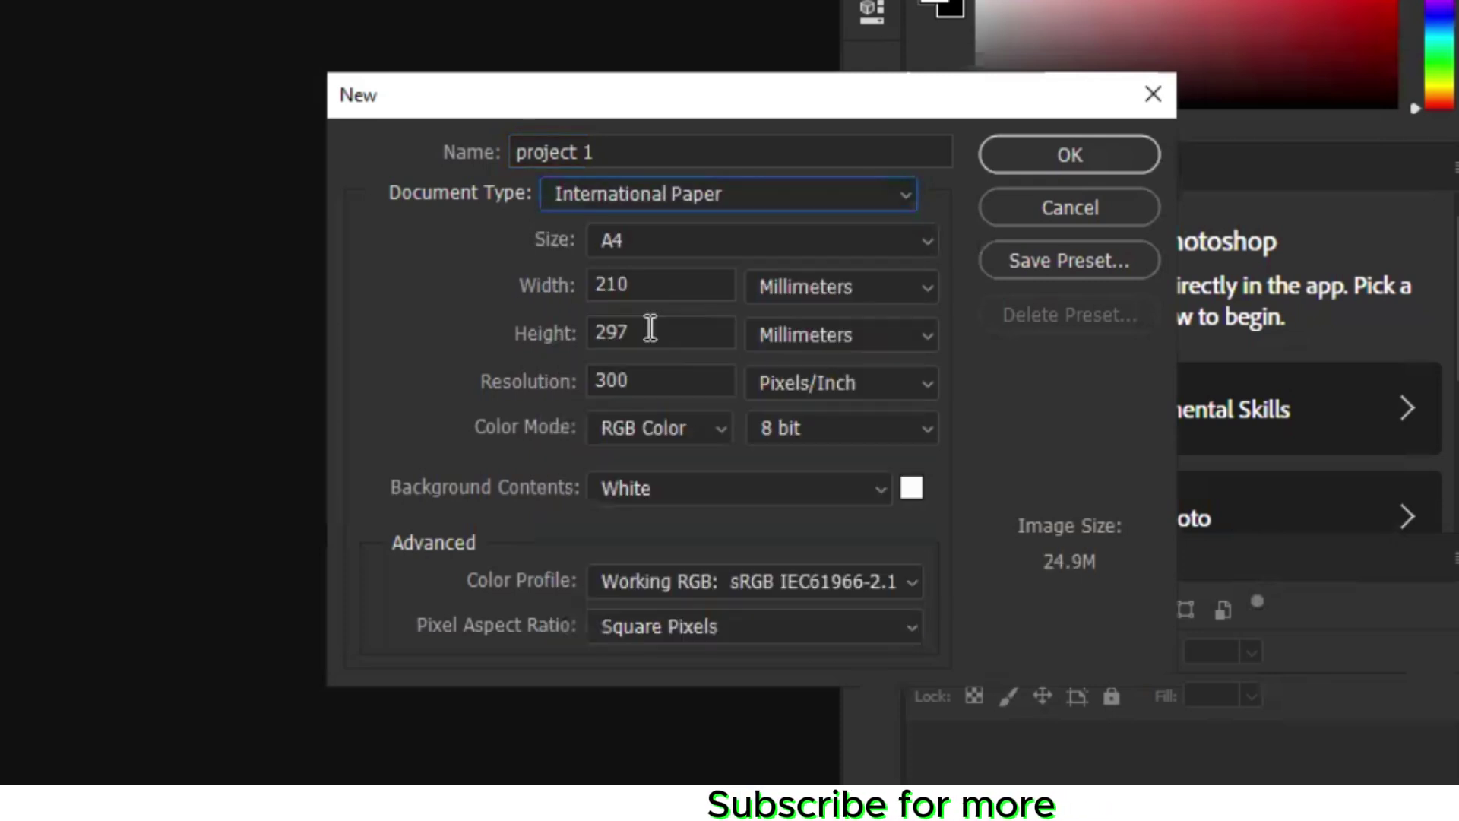
{"action": "left_click", "coordinate": [864, 204]}
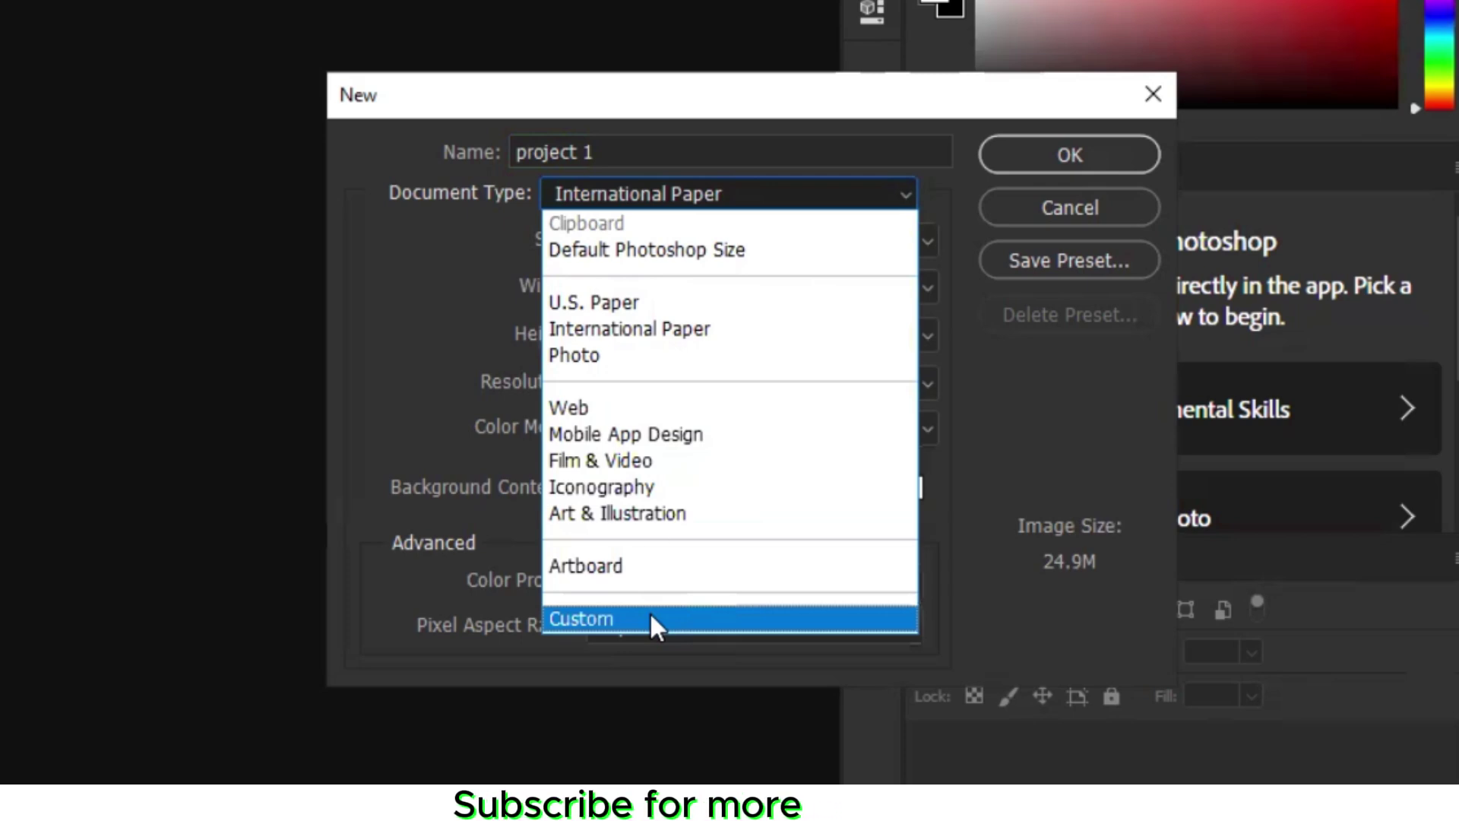
{"action": "left_click", "coordinate": [681, 307]}
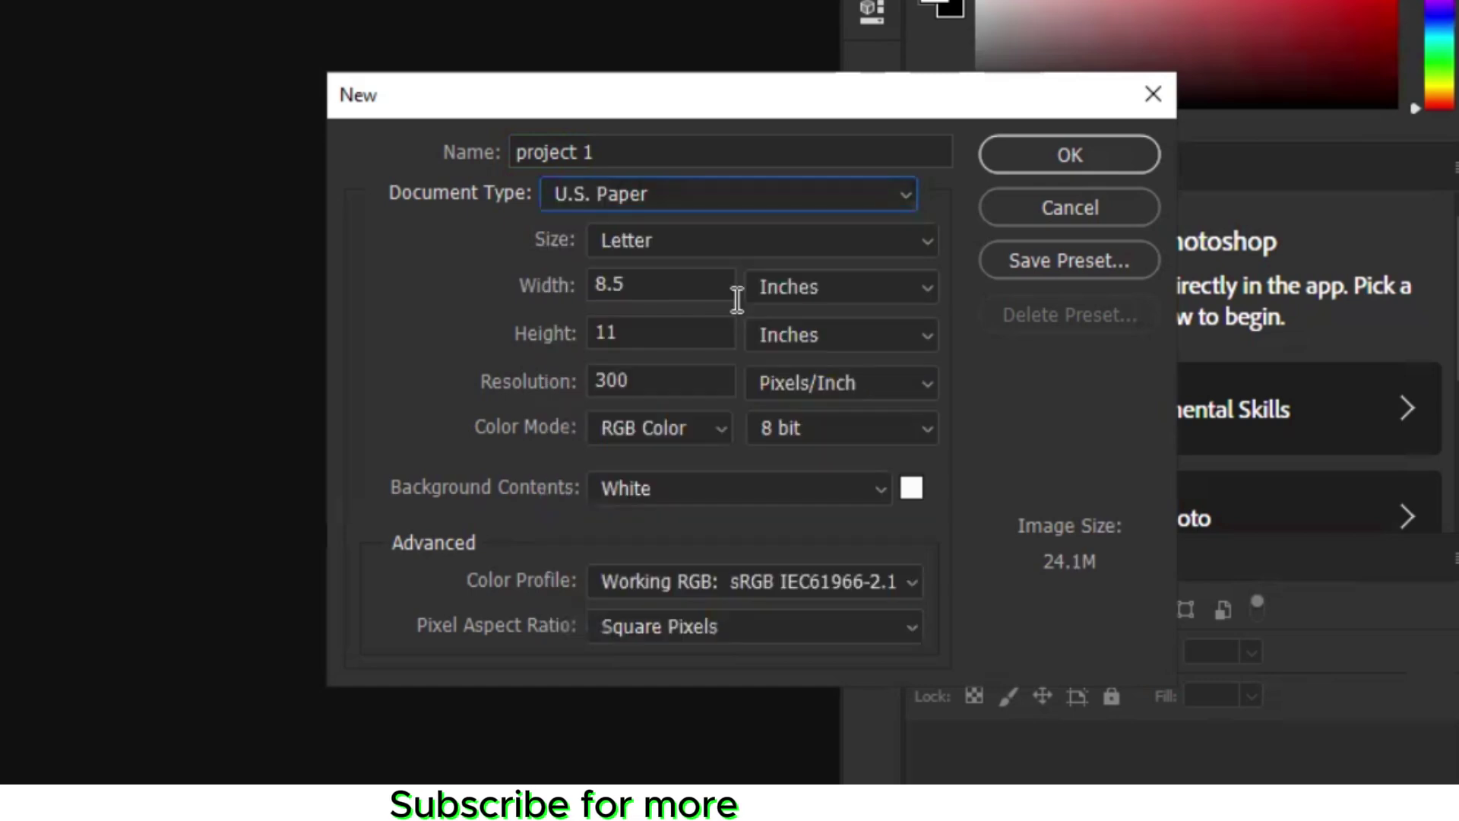
Keep Letter as the paper size and view the width unit options
{"action": "left_click", "coordinate": [923, 241]}
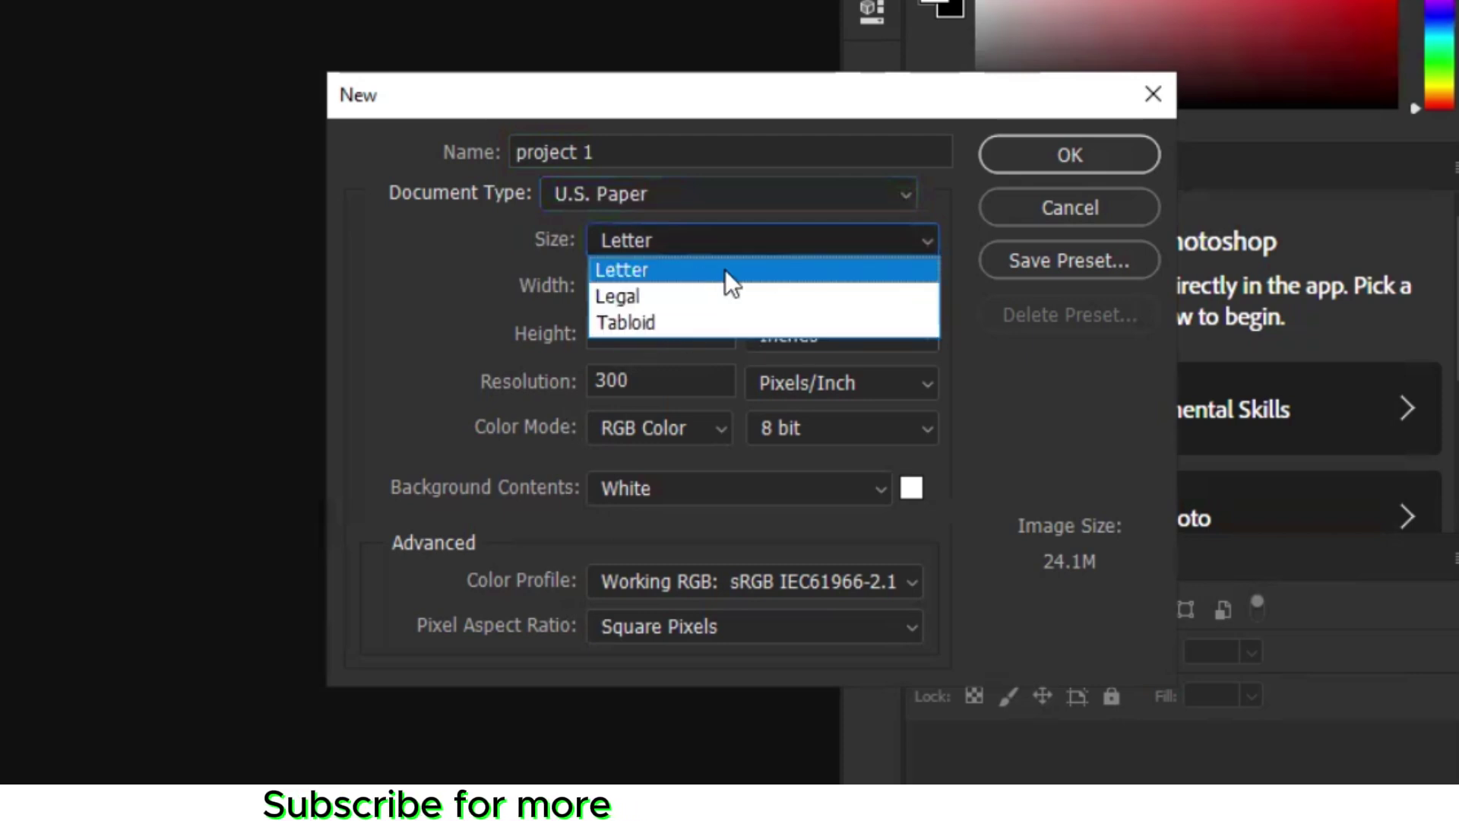
{"action": "left_click", "coordinate": [783, 270]}
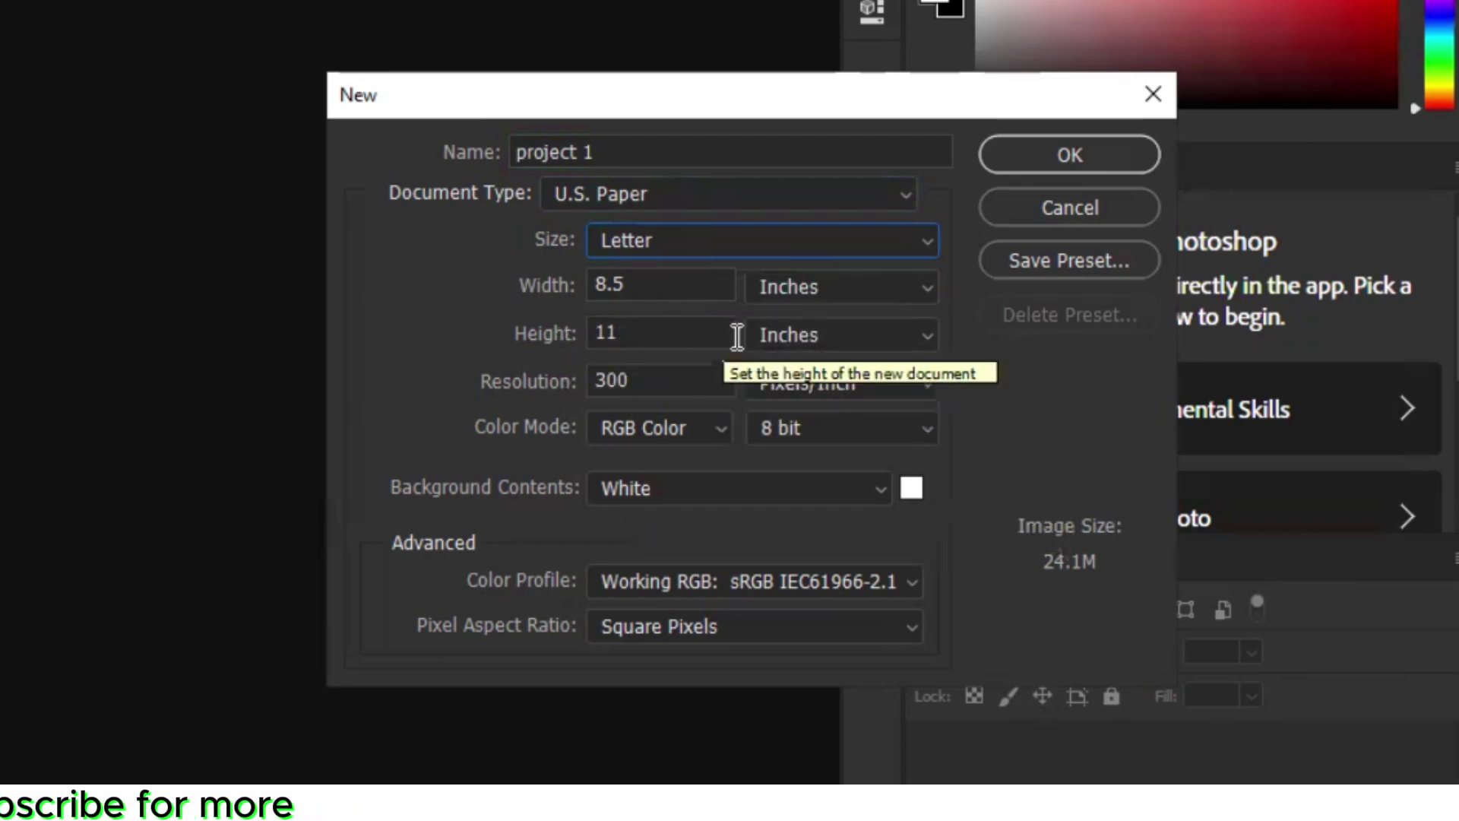
{"action": "left_click", "coordinate": [923, 283]}
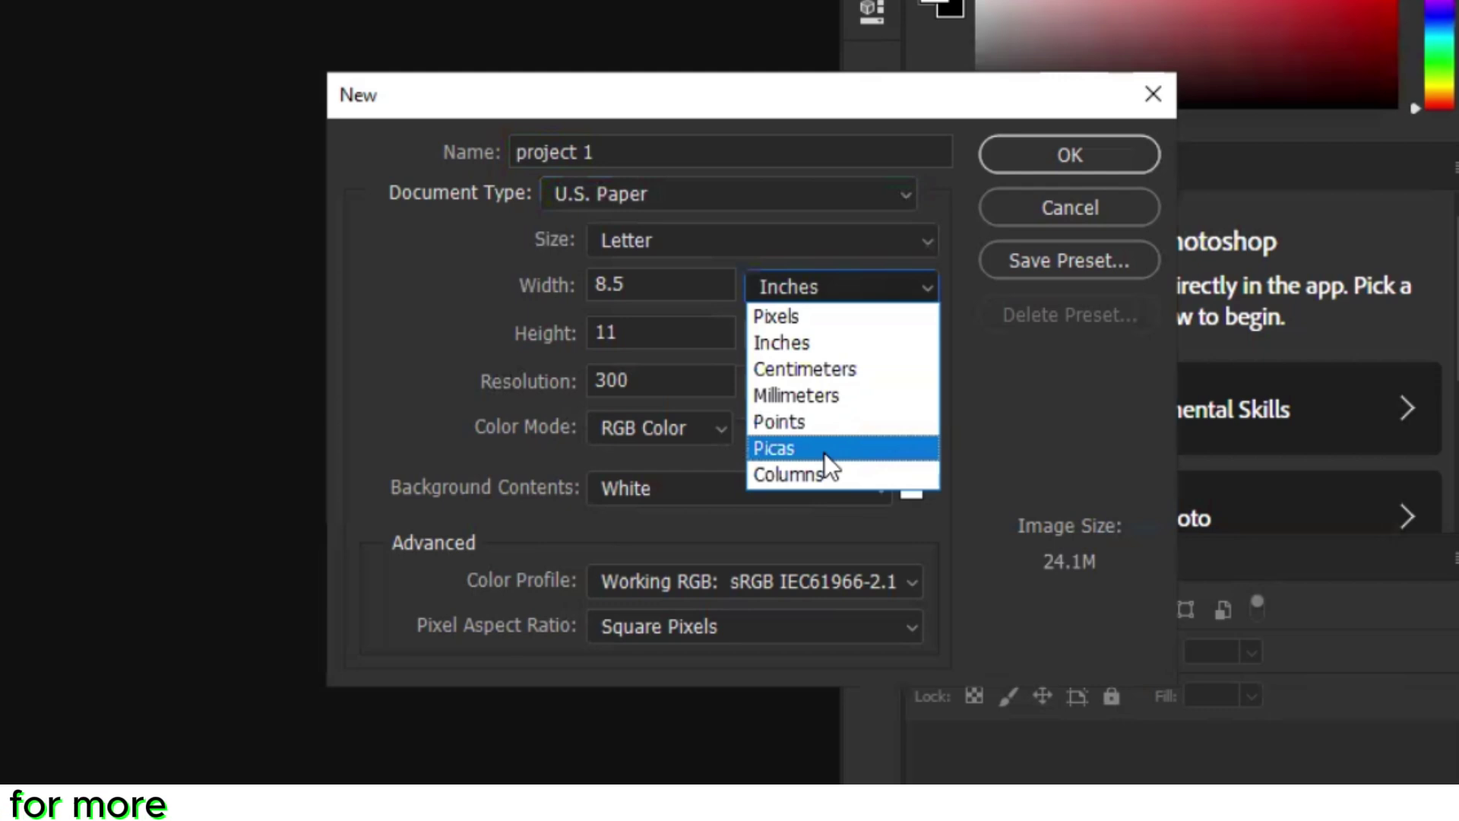
Show the width in pixels, giving 2550 × 3300 at 300 resolution
{"action": "left_click", "coordinate": [792, 316]}
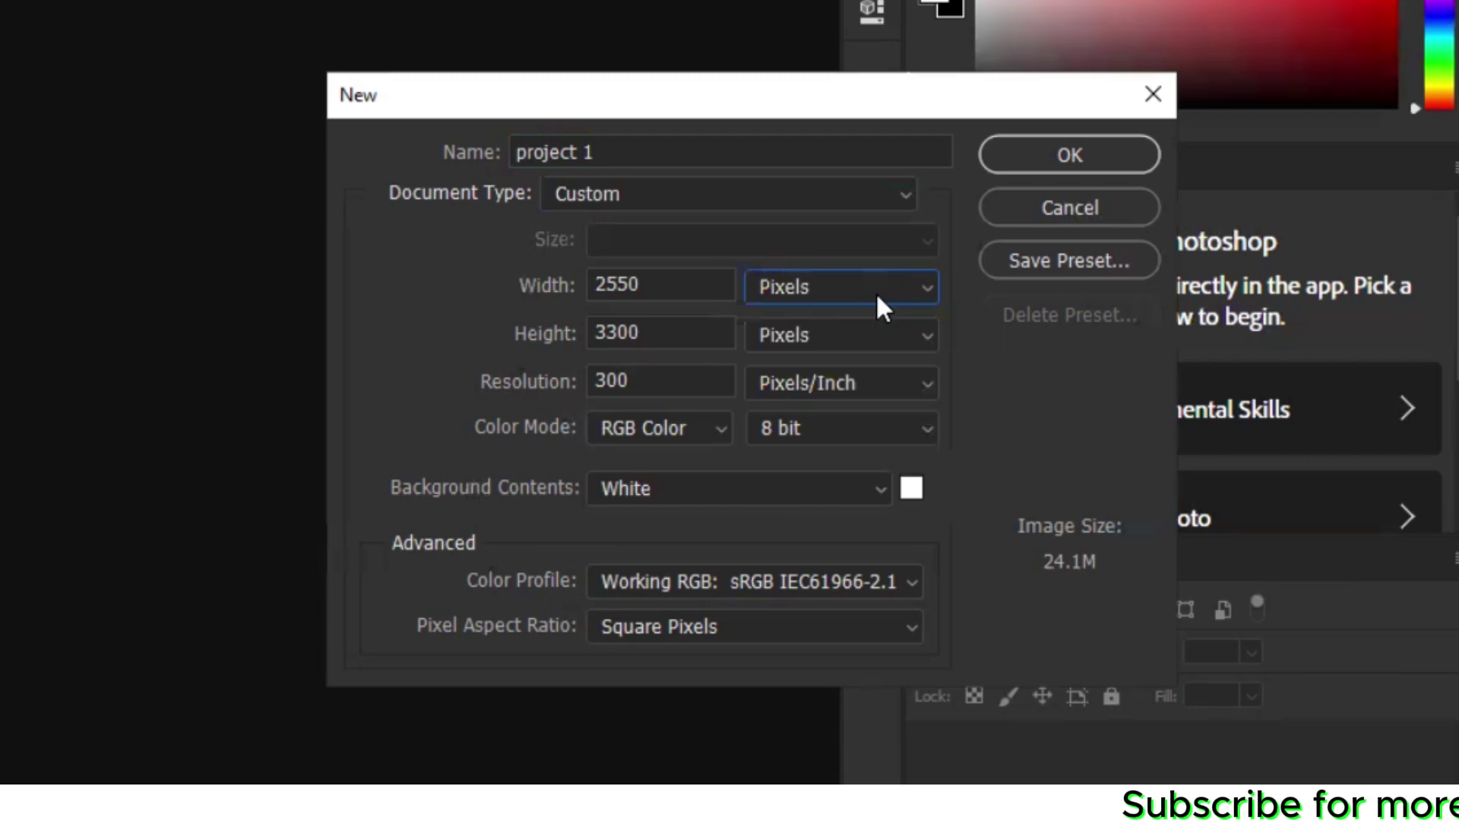
{"action": "left_click", "coordinate": [880, 304]}
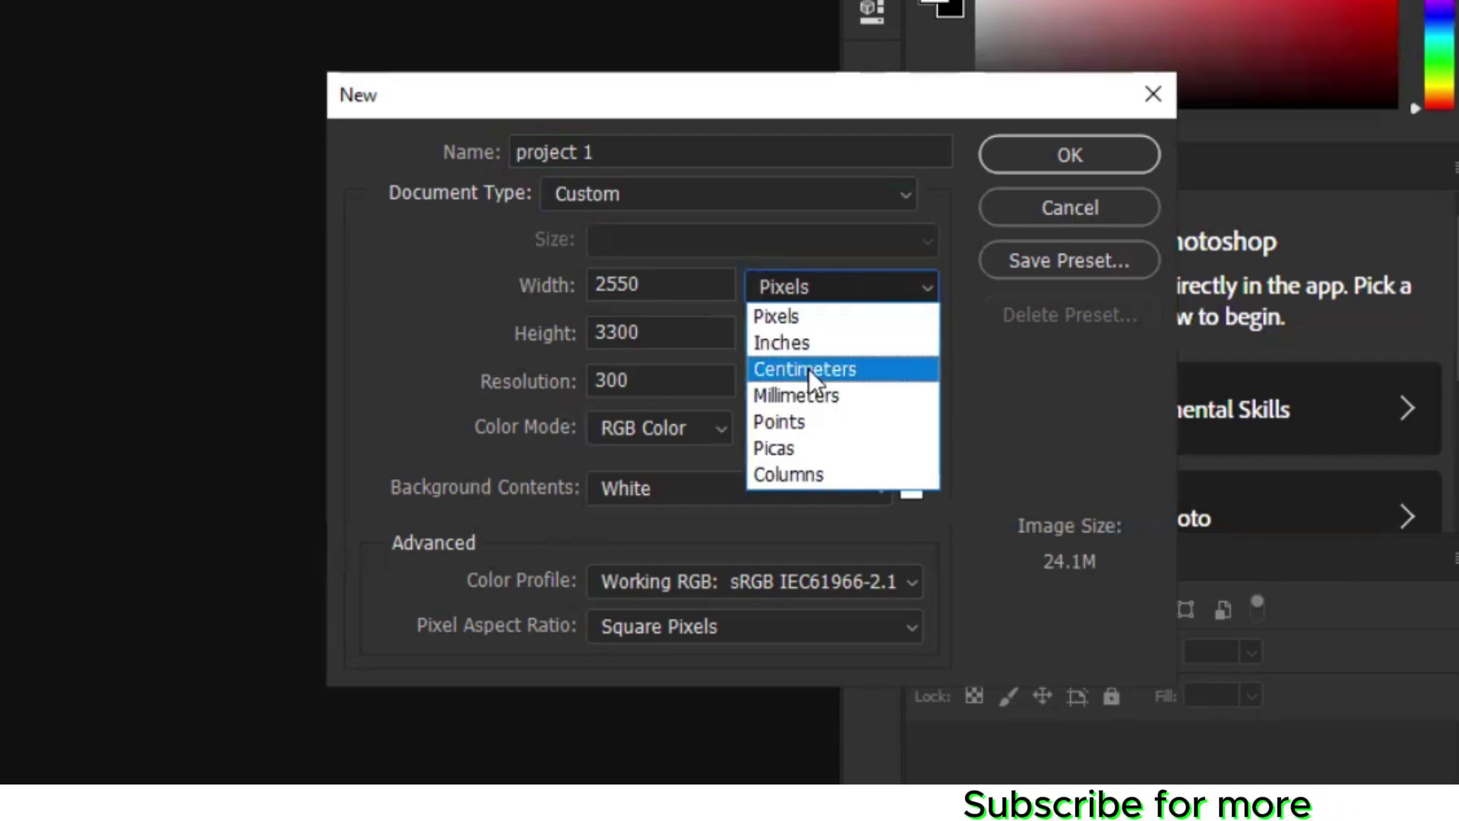
{"action": "left_click", "coordinate": [849, 341]}
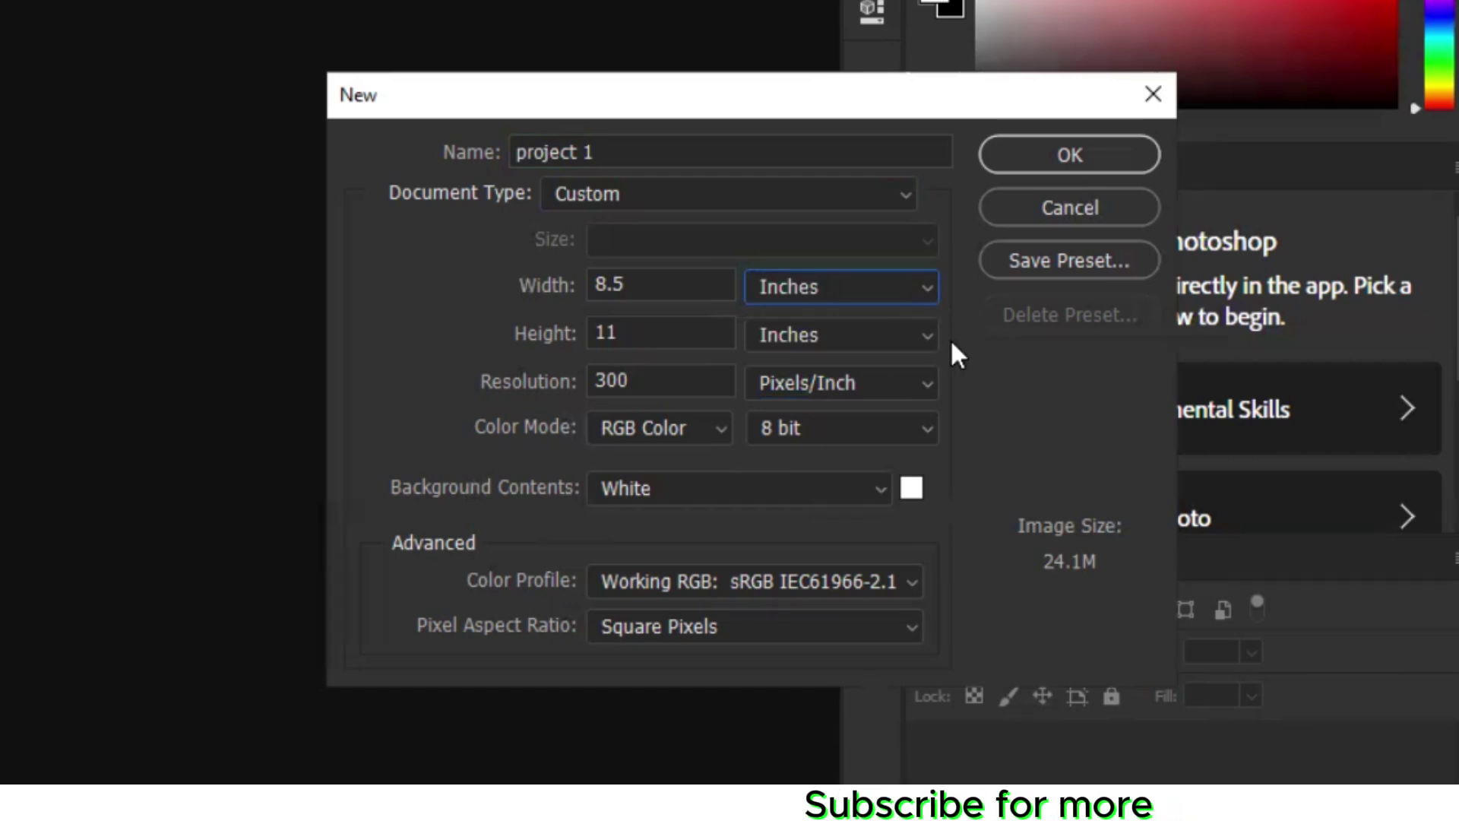
{"action": "left_click", "coordinate": [882, 283]}
{"action": "left_click", "coordinate": [801, 314]}
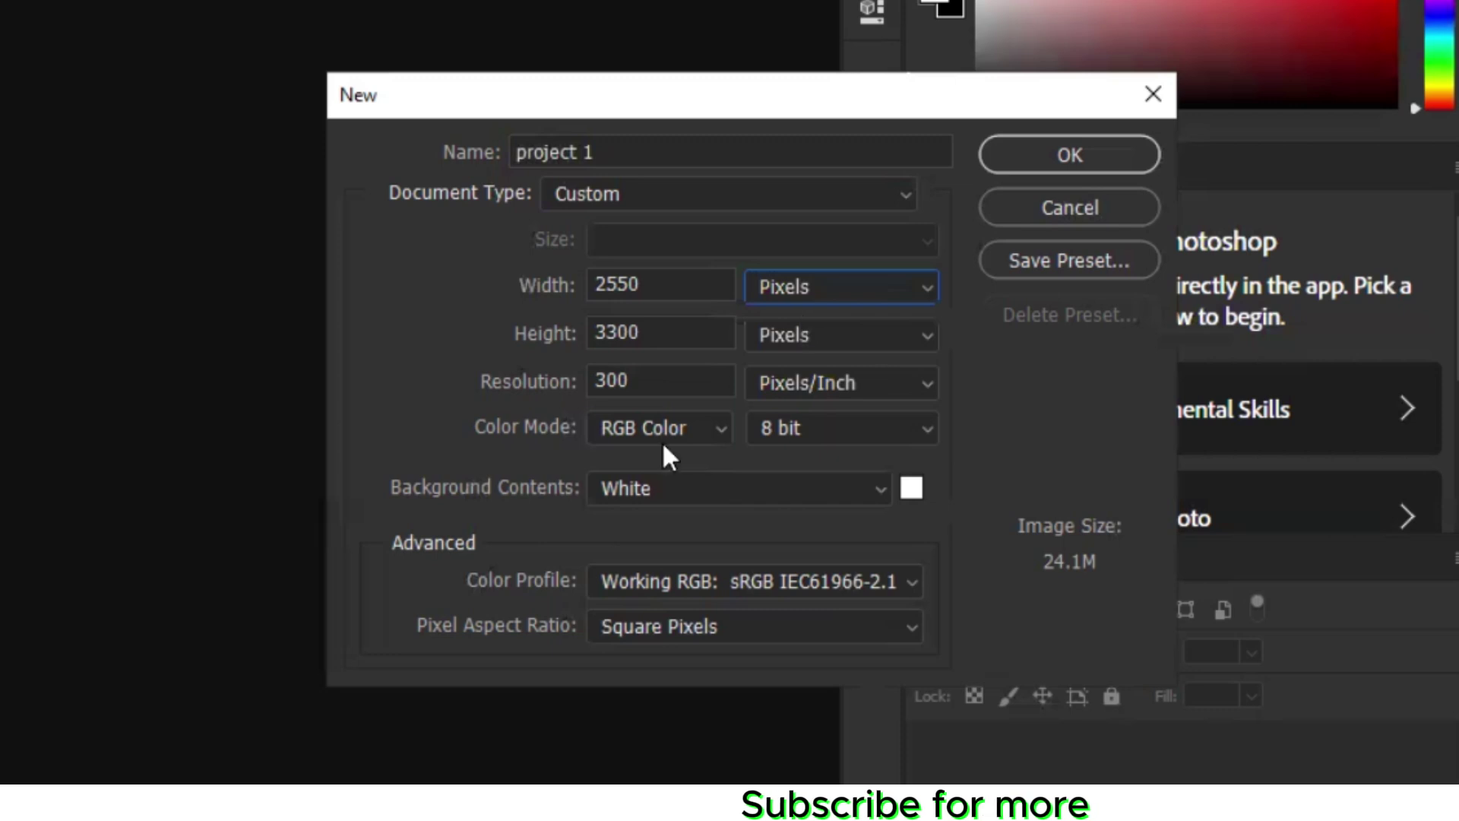
Set the resolution to 300 pixels per inch, with dimensions shown in inches again
{"action": "double_click", "coordinate": [636, 380]}
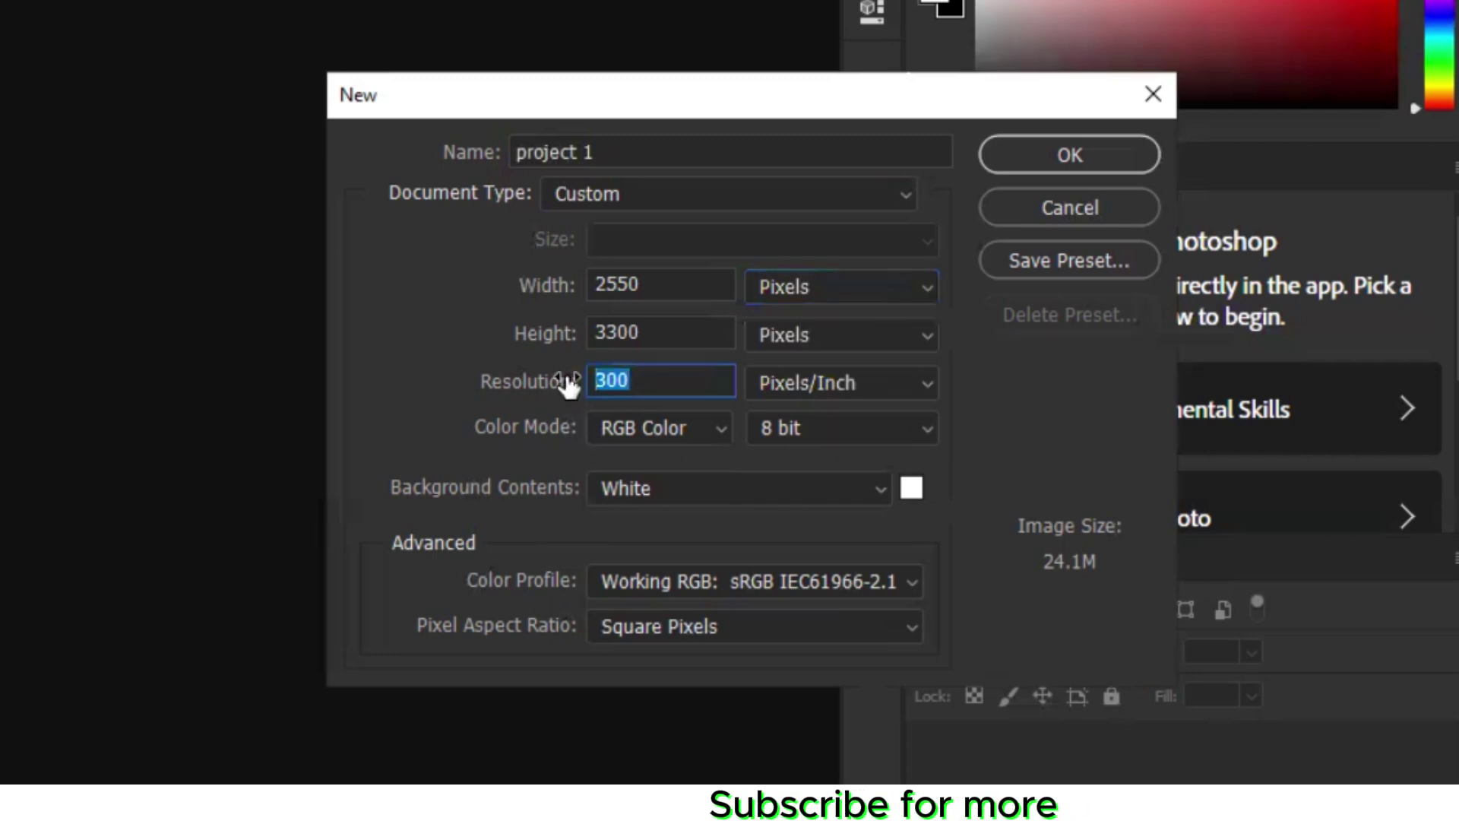
{"action": "type", "text": "72"}
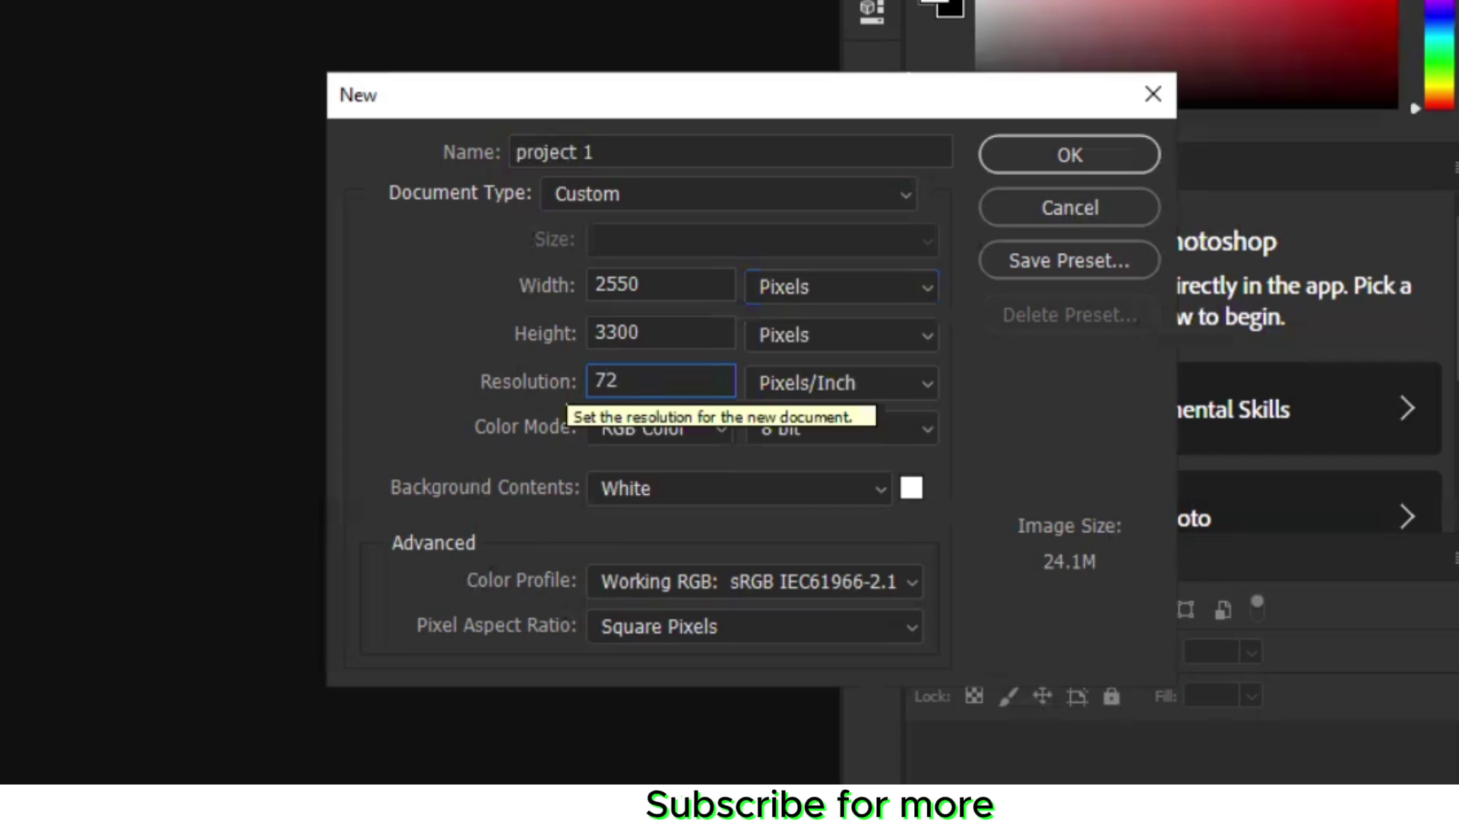
{"action": "left_click", "coordinate": [842, 289]}
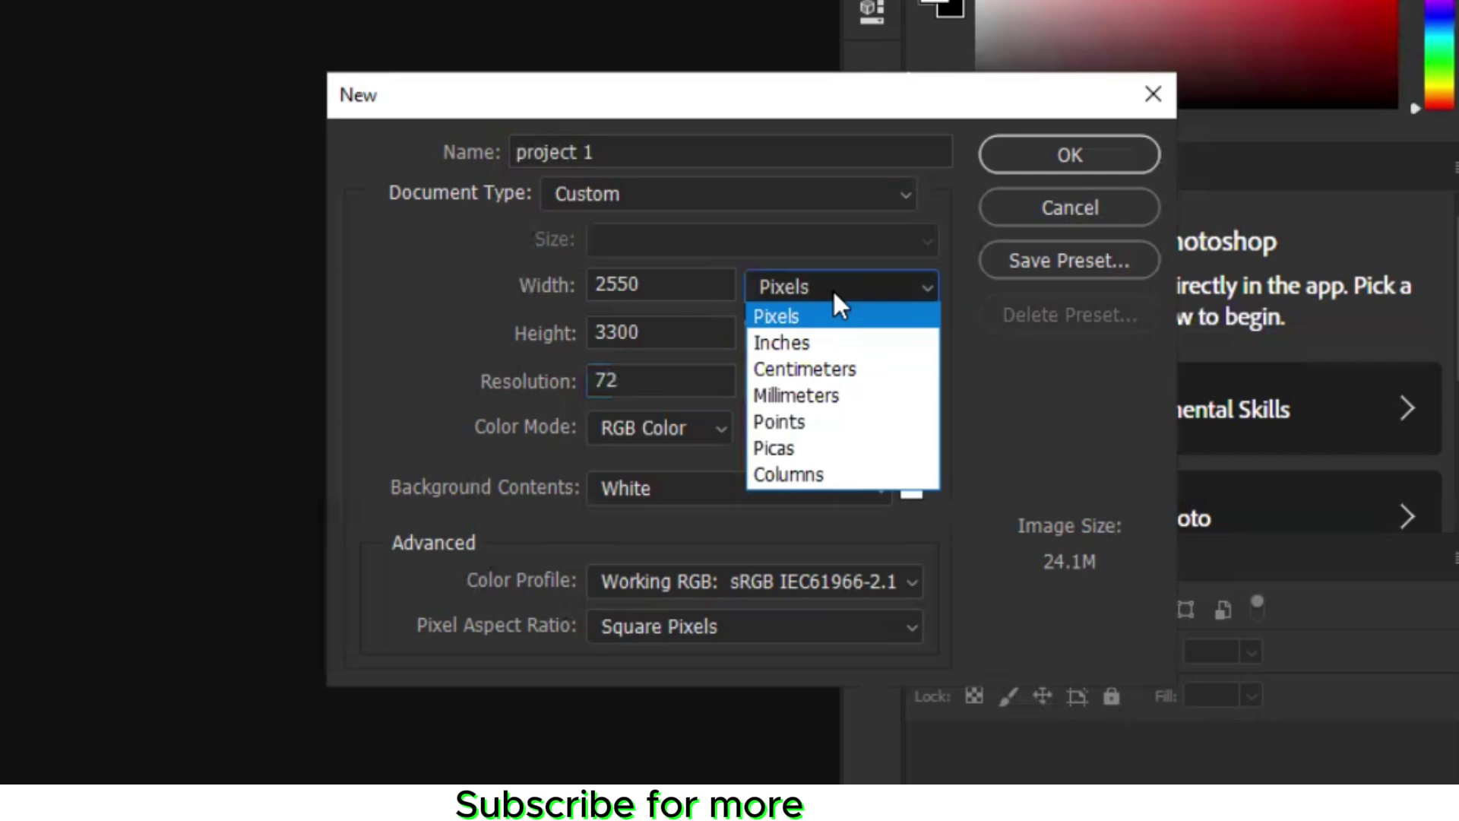
{"action": "left_click", "coordinate": [815, 352]}
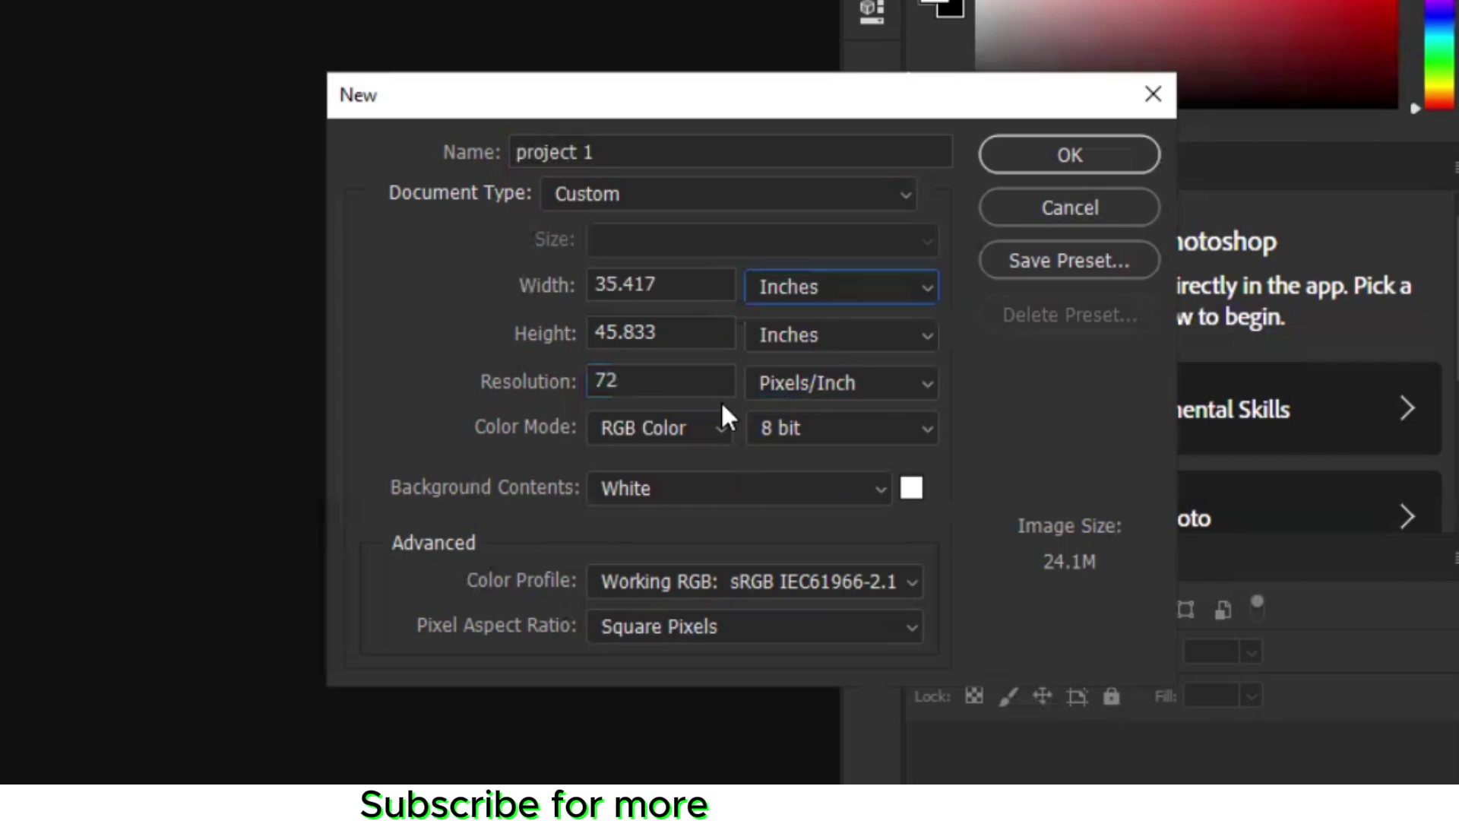
{"action": "left_click_drag", "start_coordinate": [651, 380], "coordinate": [582, 387]}
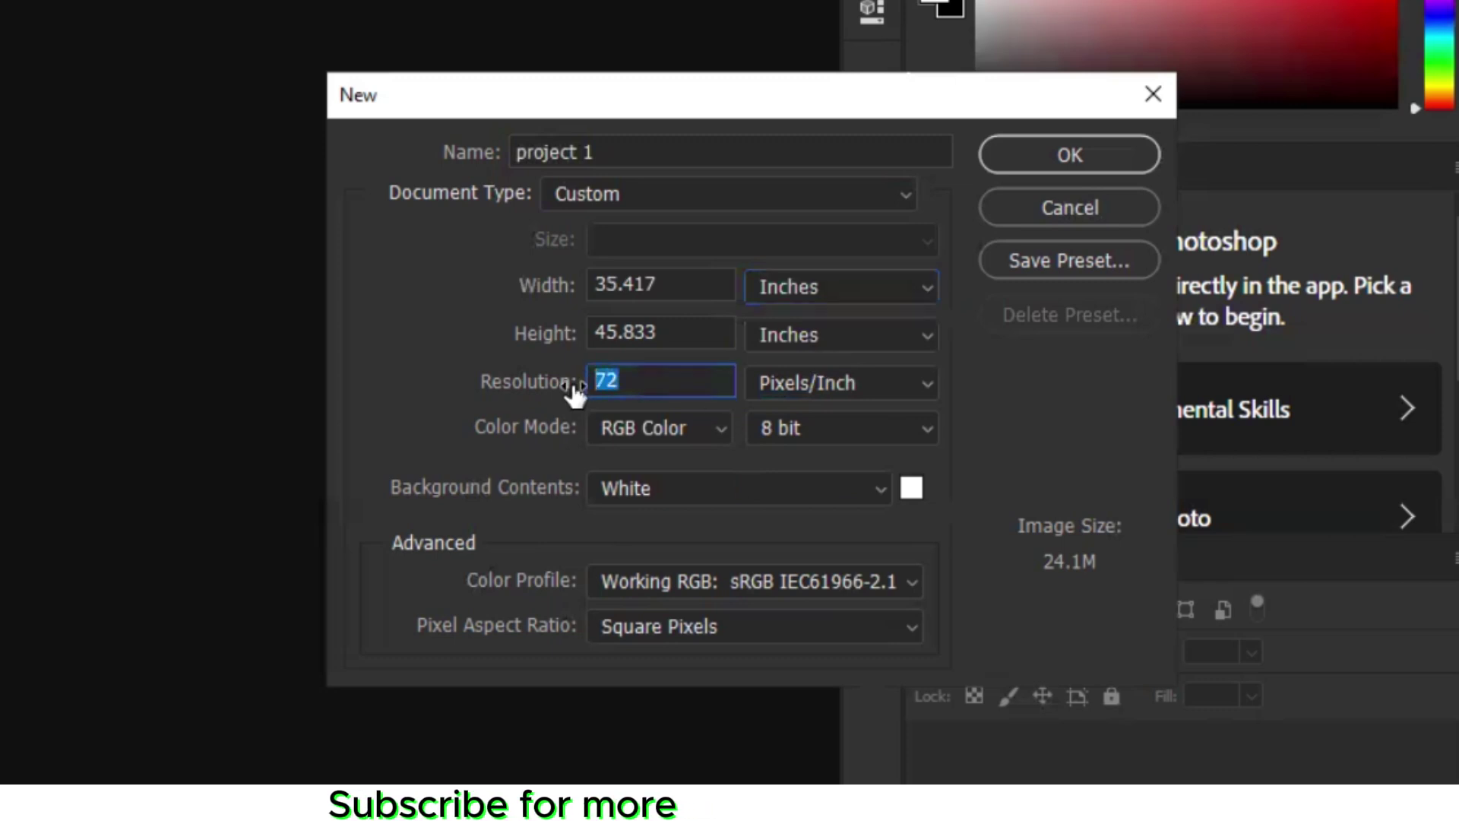
{"action": "type", "text": "300"}
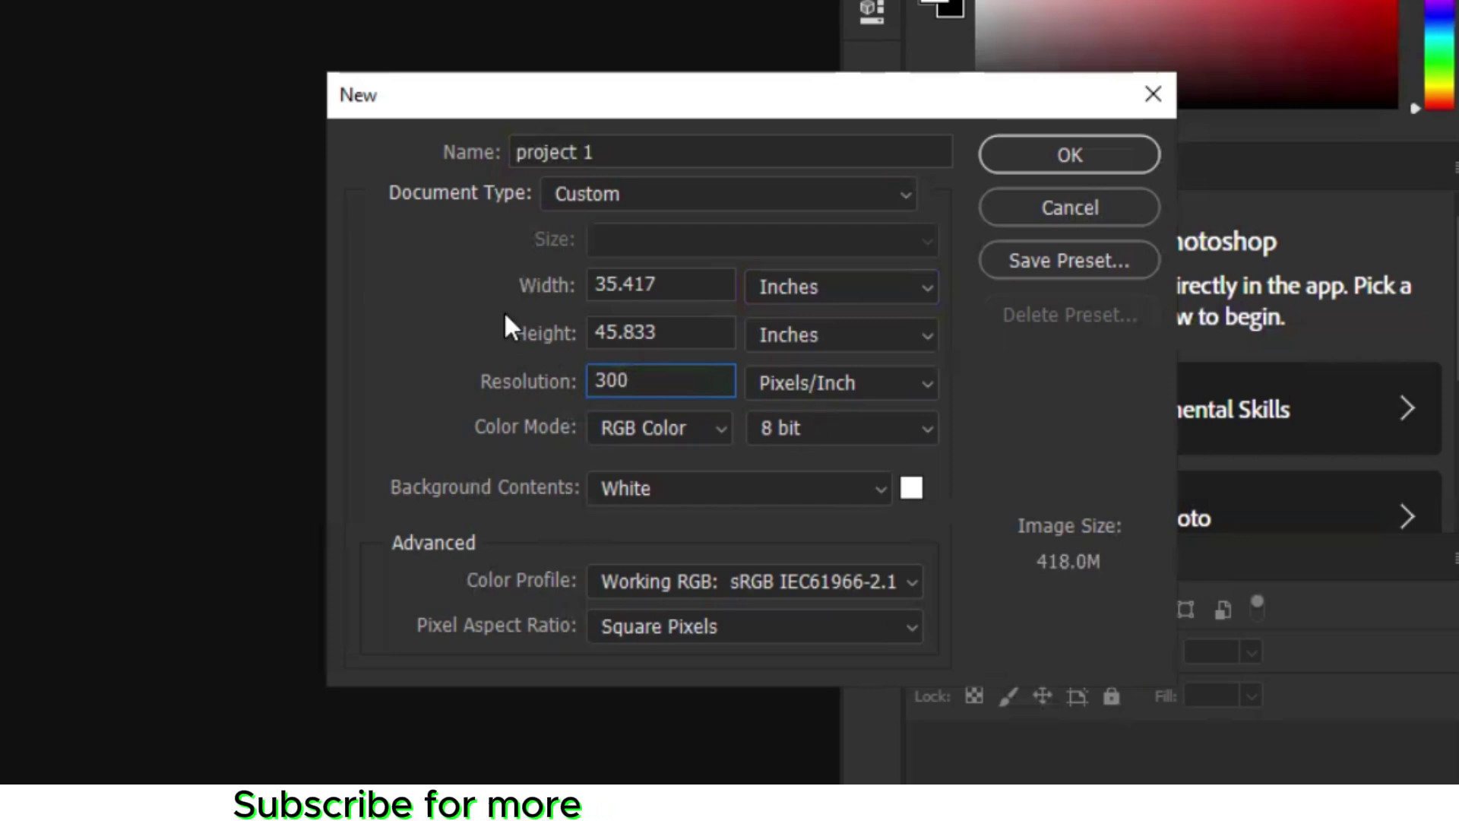
Reapply the U.S. Paper Letter preset, 8.5 × 11 inches at 300 ppi
{"action": "left_click", "coordinate": [774, 195]}
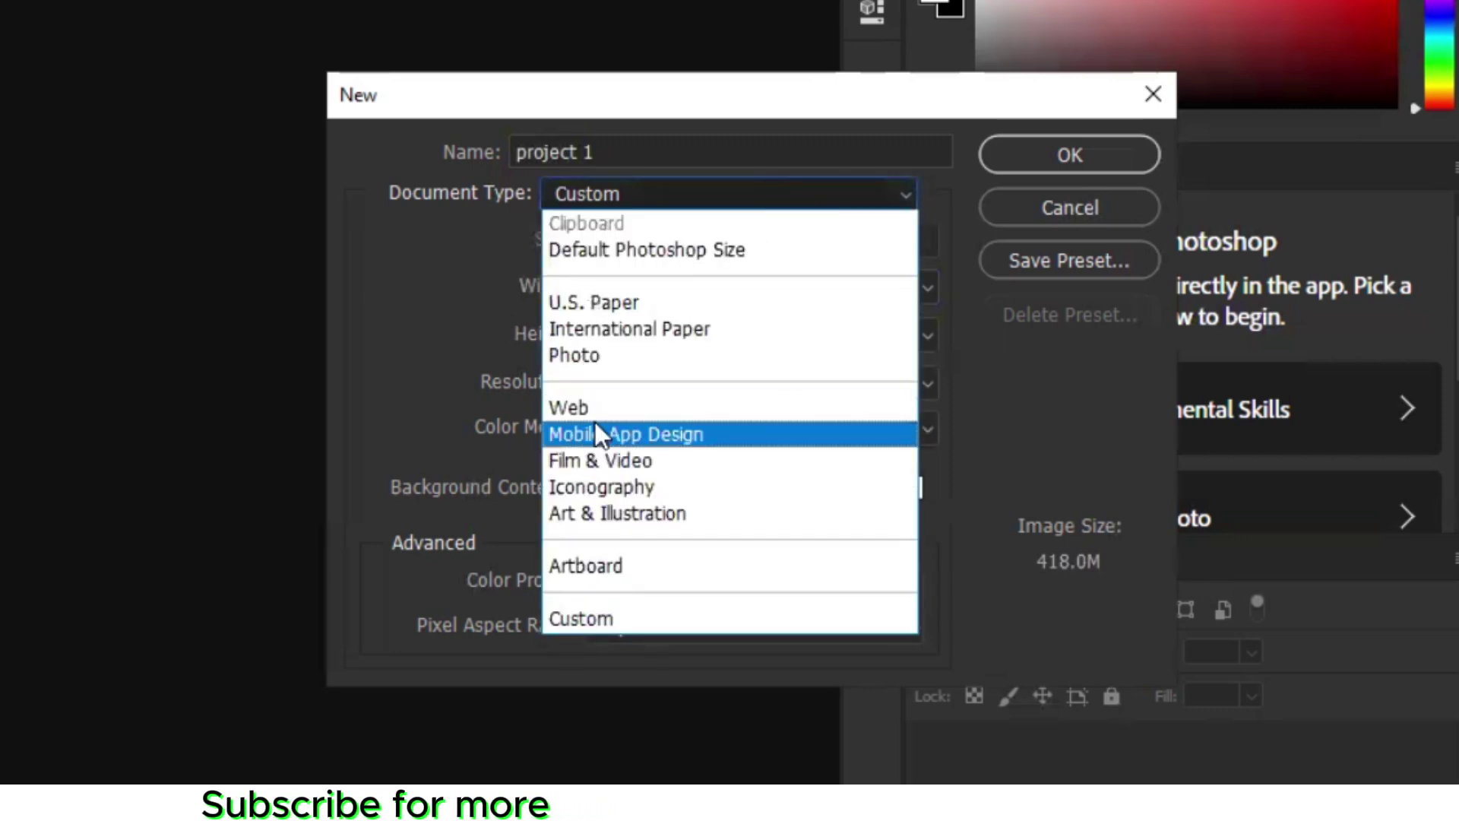
{"action": "left_click", "coordinate": [647, 296]}
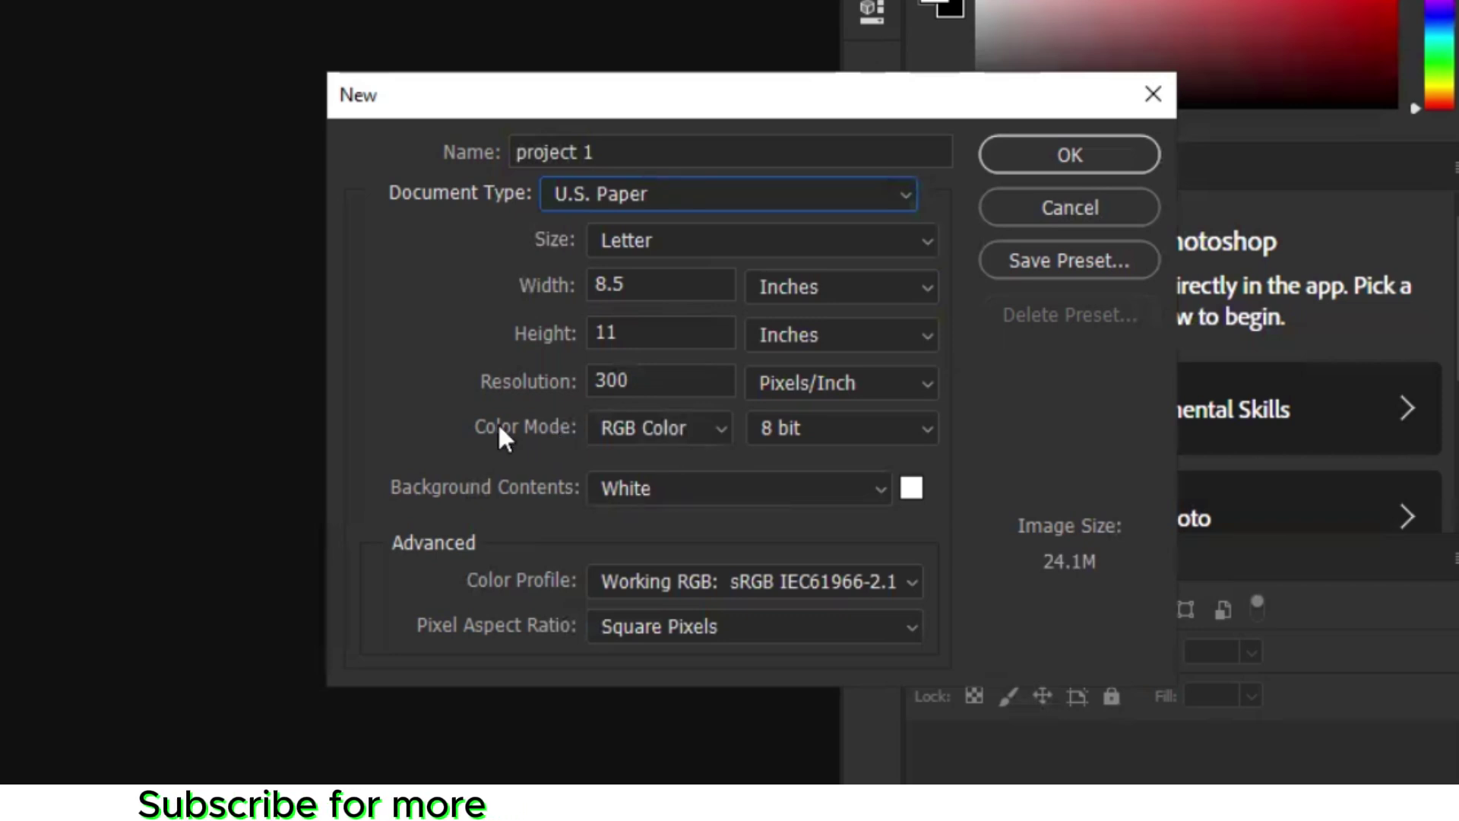
{"action": "left_click", "coordinate": [687, 428]}
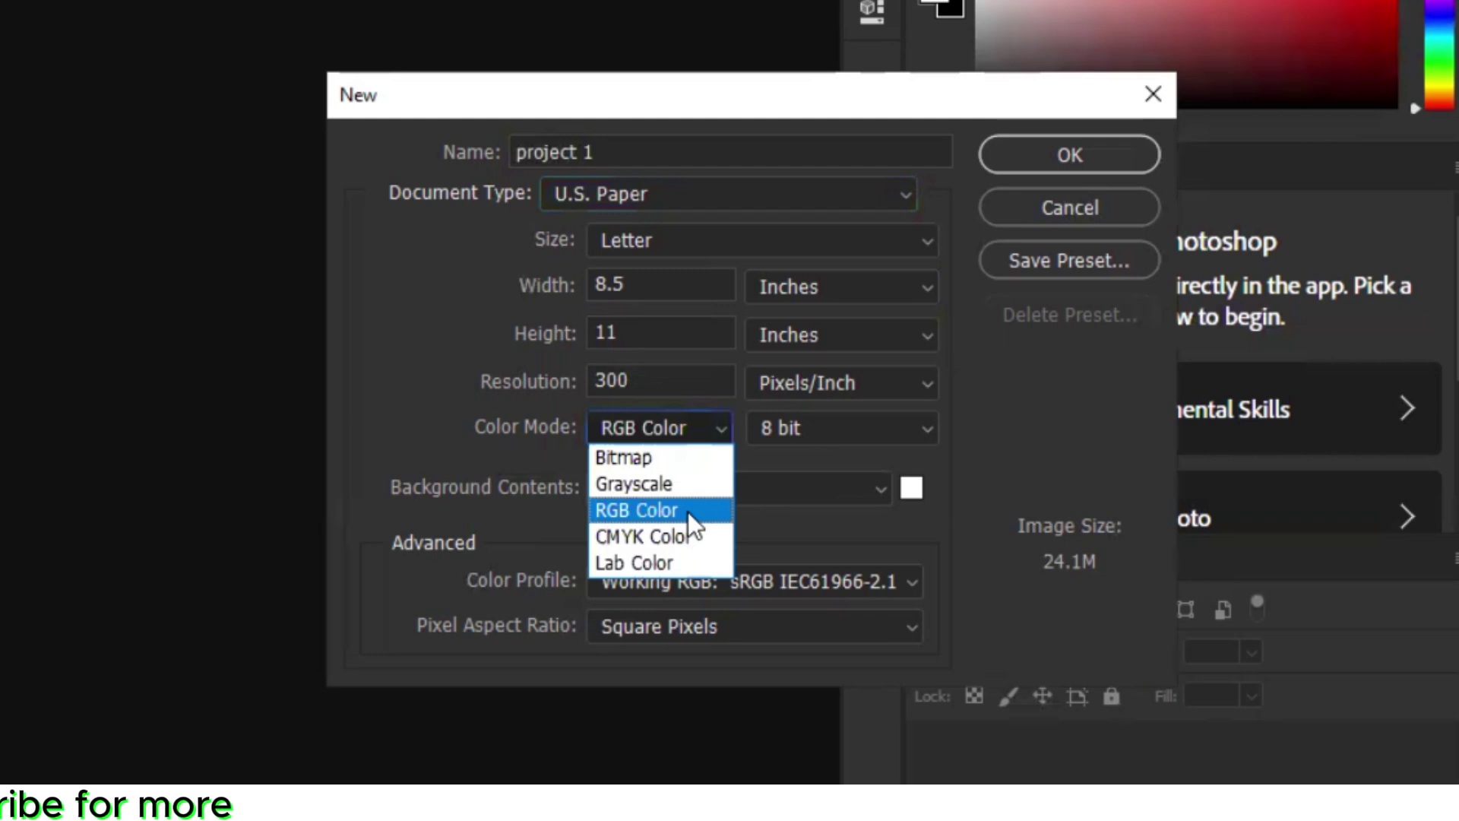
Compare CMYK Color against RGB Color in the colour mode list, reverting to RGB
{"action": "left_click", "coordinate": [688, 512]}
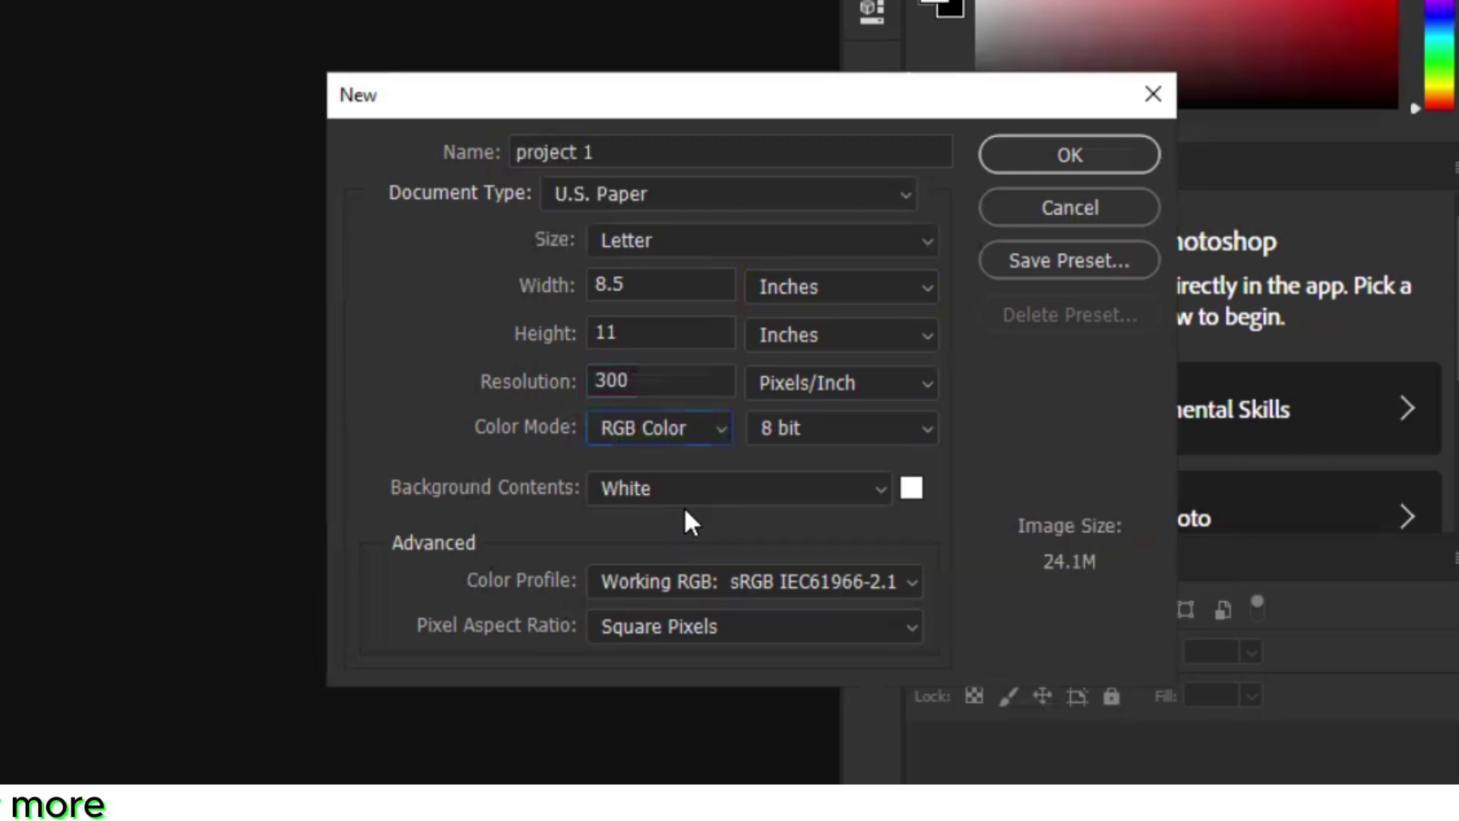
{"action": "left_click", "coordinate": [707, 428]}
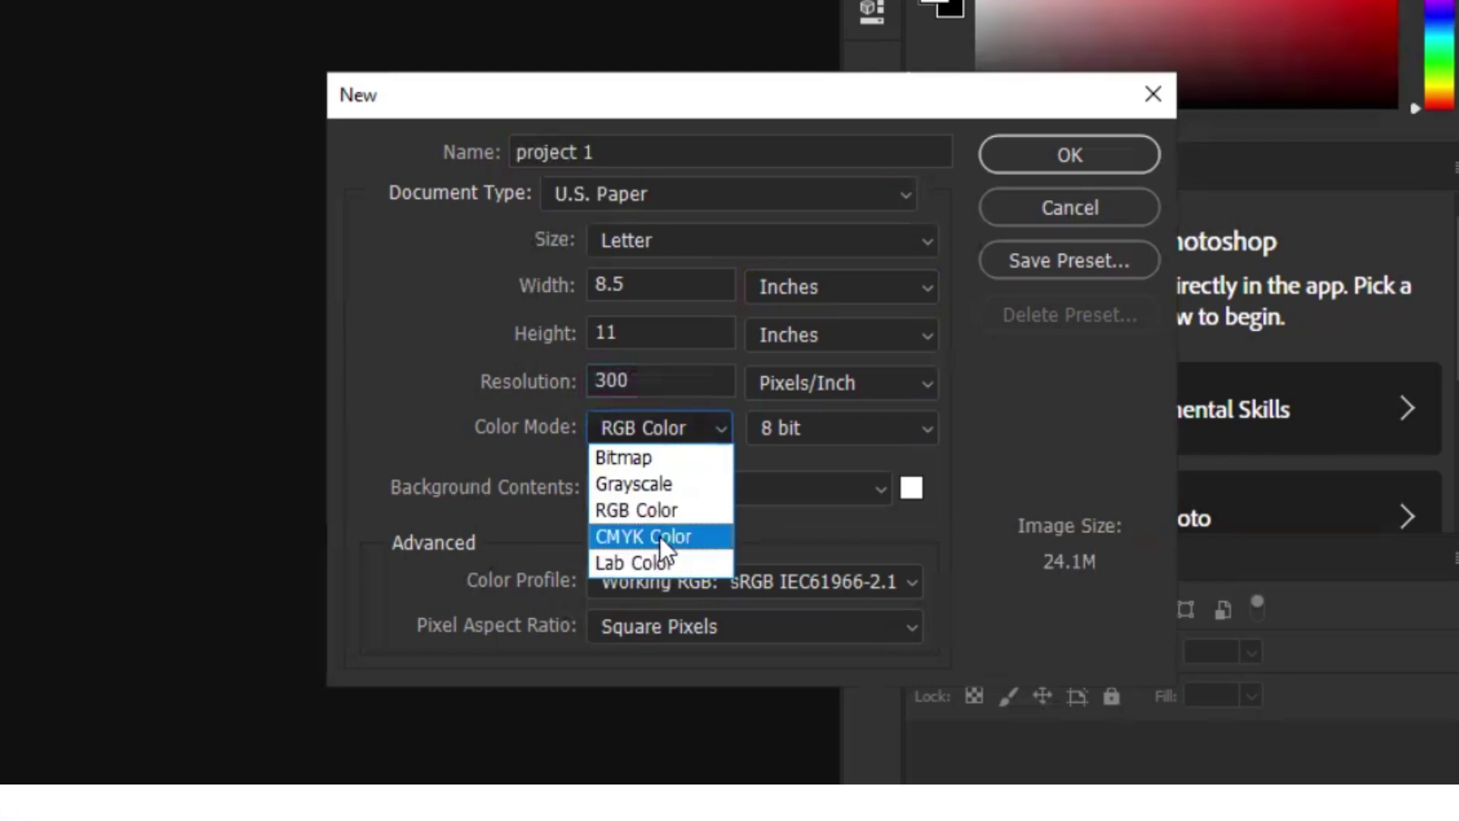
{"action": "left_click", "coordinate": [660, 536]}
{"action": "left_click", "coordinate": [714, 424]}
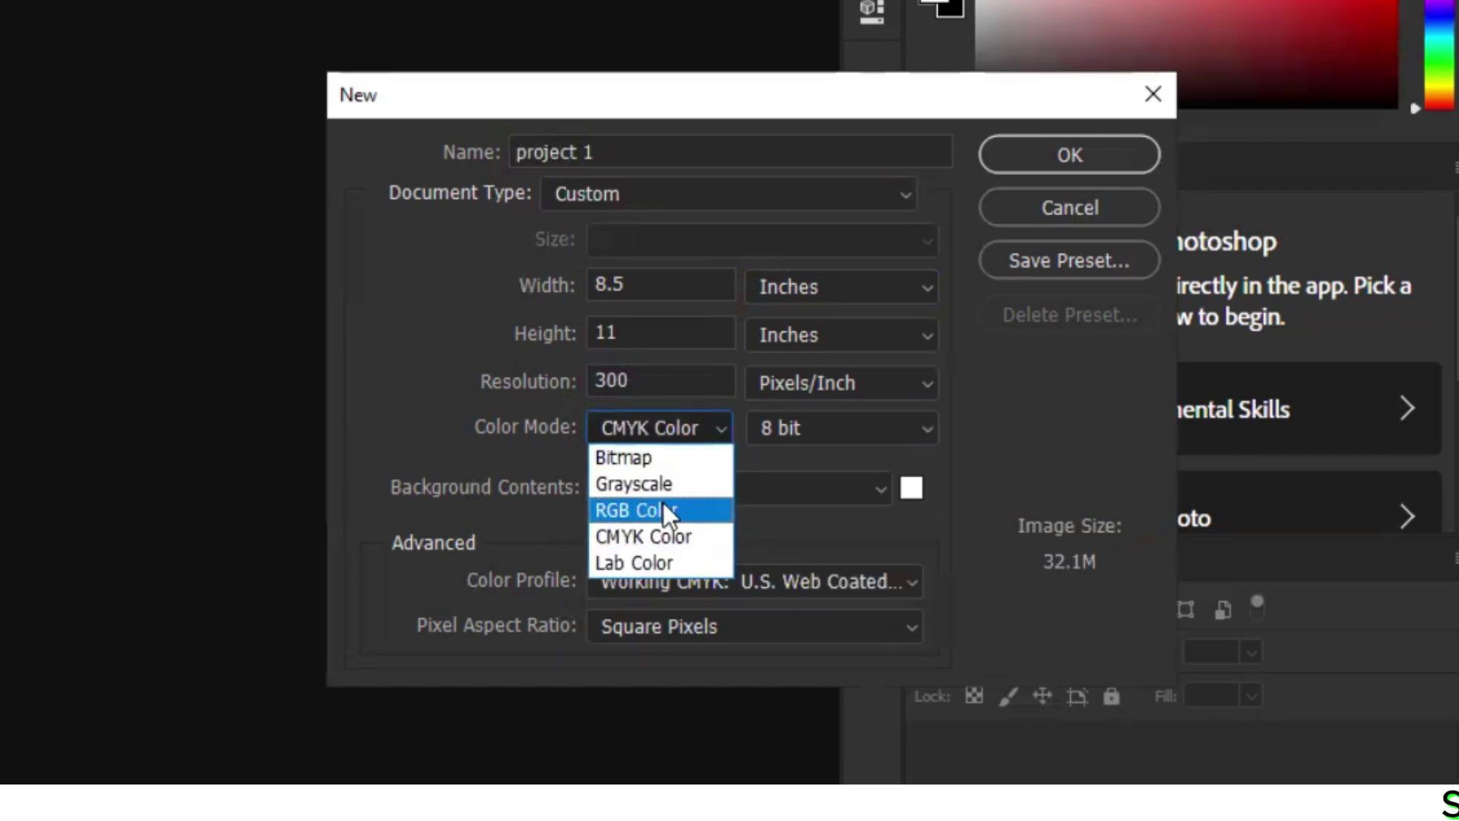
{"action": "left_click", "coordinate": [663, 510]}
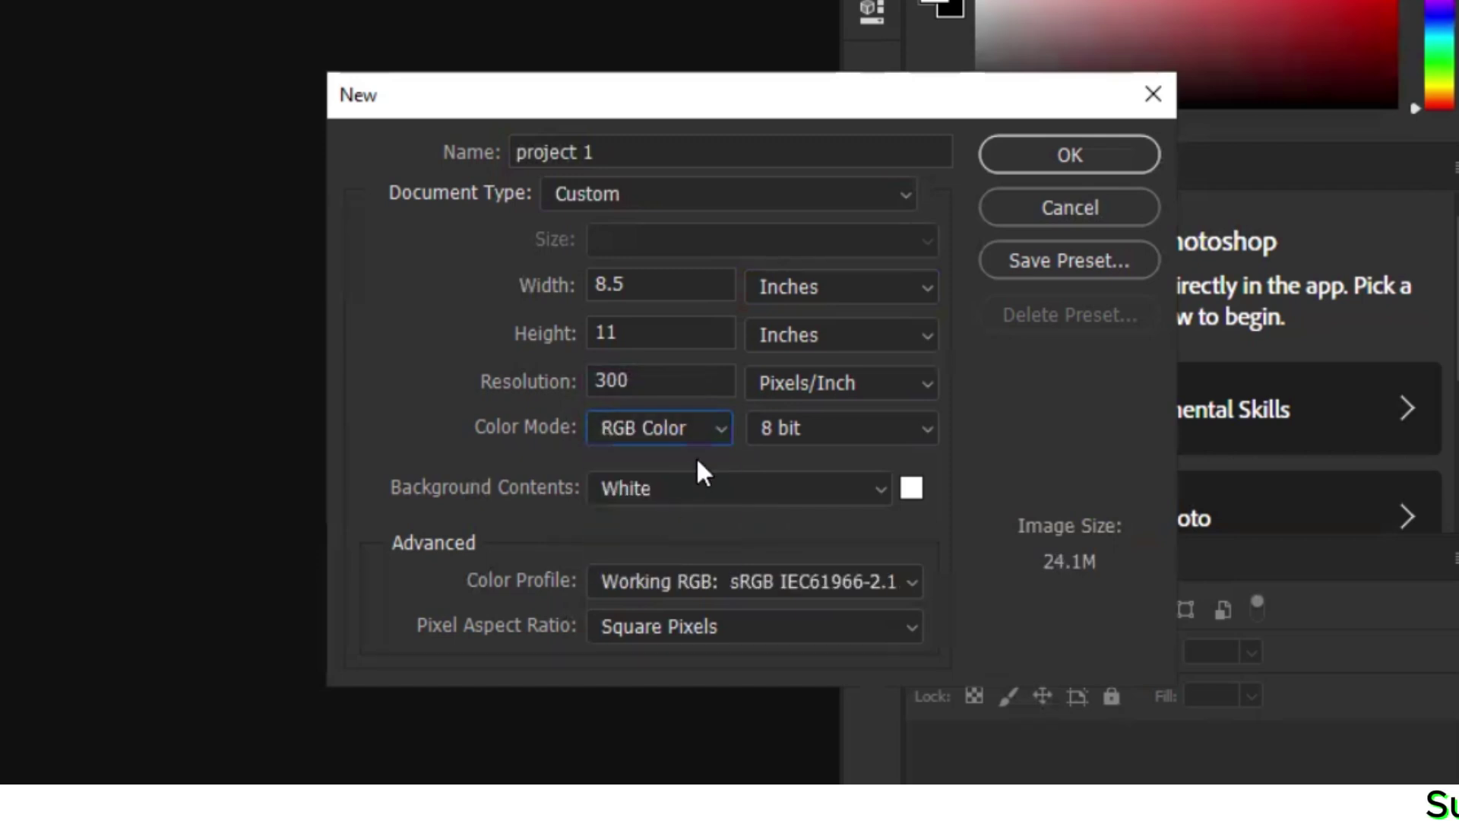
{"action": "left_click", "coordinate": [722, 424]}
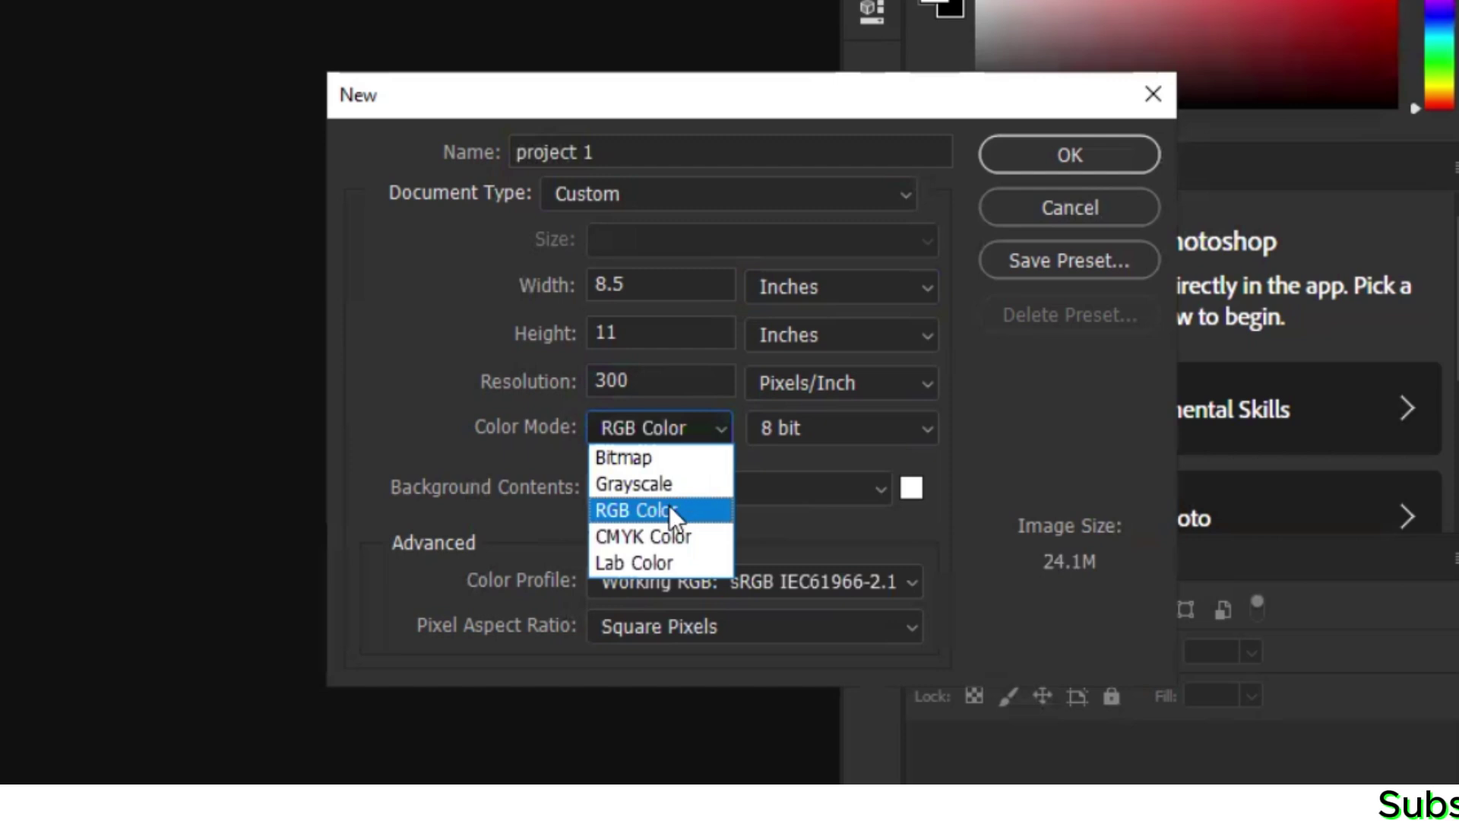
{"action": "left_click", "coordinate": [670, 508]}
Finish on RGB Color as the colour mode and review background contents, keeping White
{"action": "left_click", "coordinate": [719, 424]}
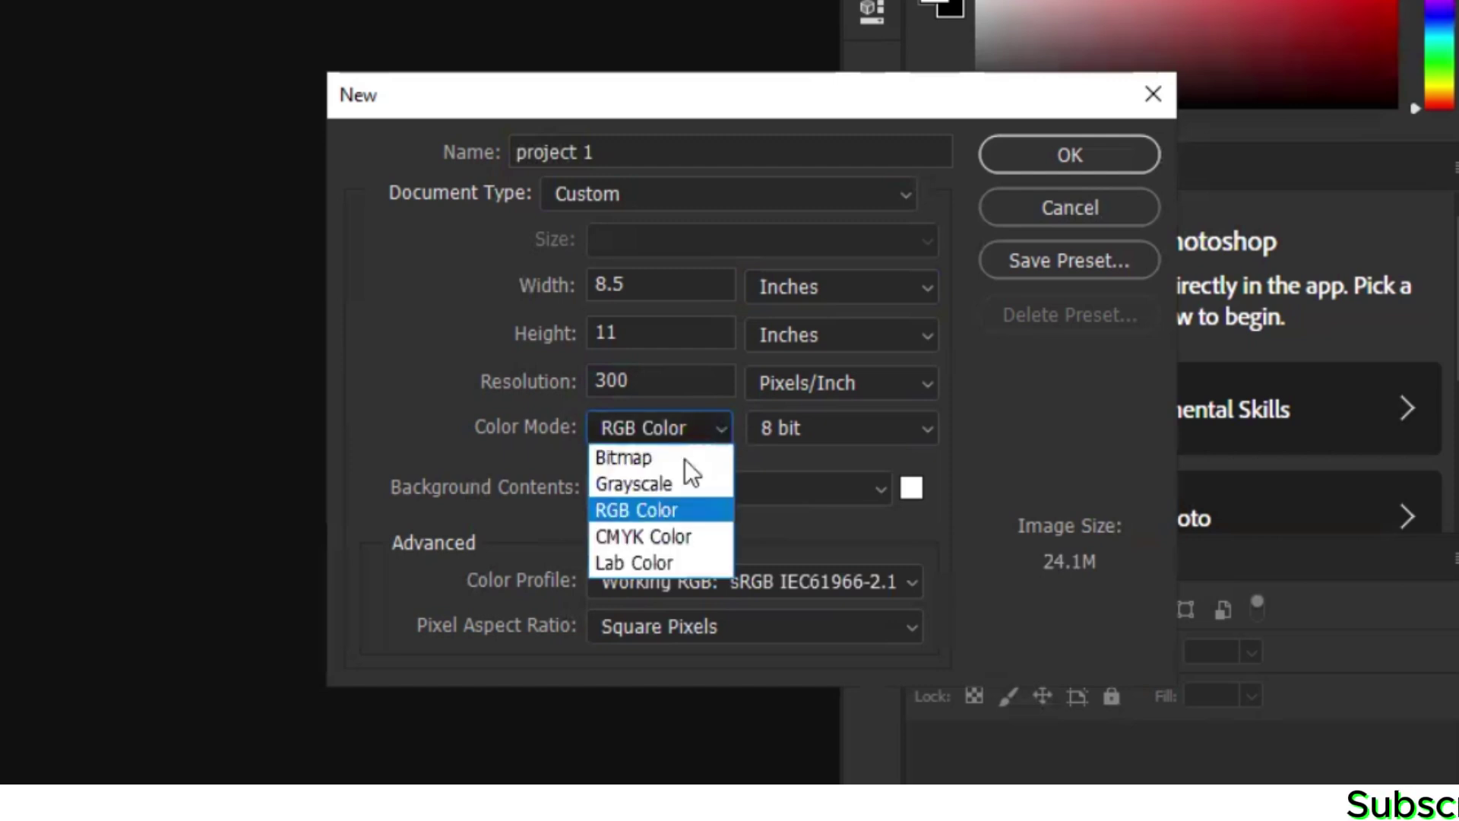
{"action": "left_click", "coordinate": [655, 538]}
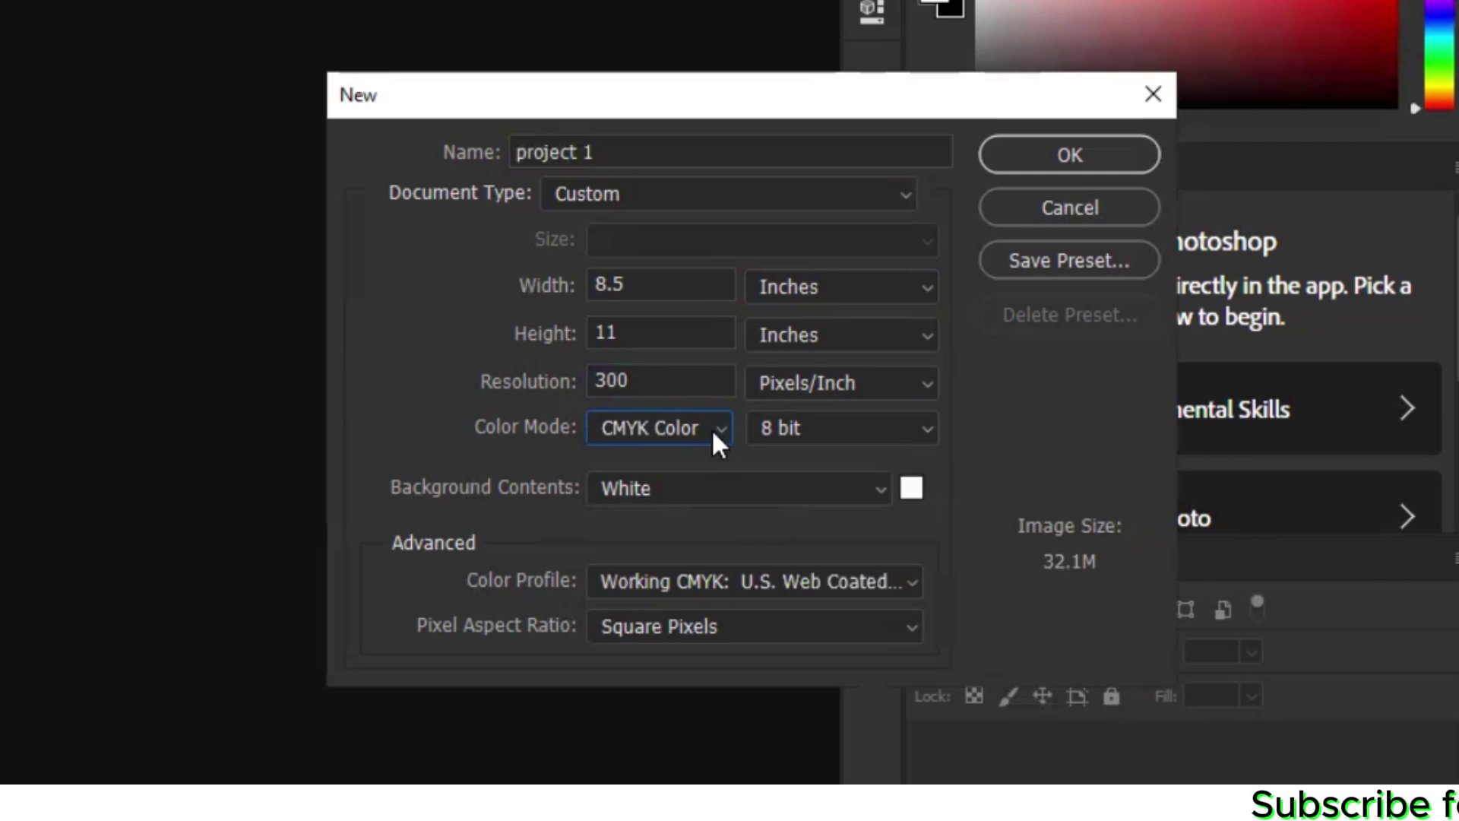
{"action": "left_click", "coordinate": [712, 428]}
{"action": "left_click", "coordinate": [659, 509]}
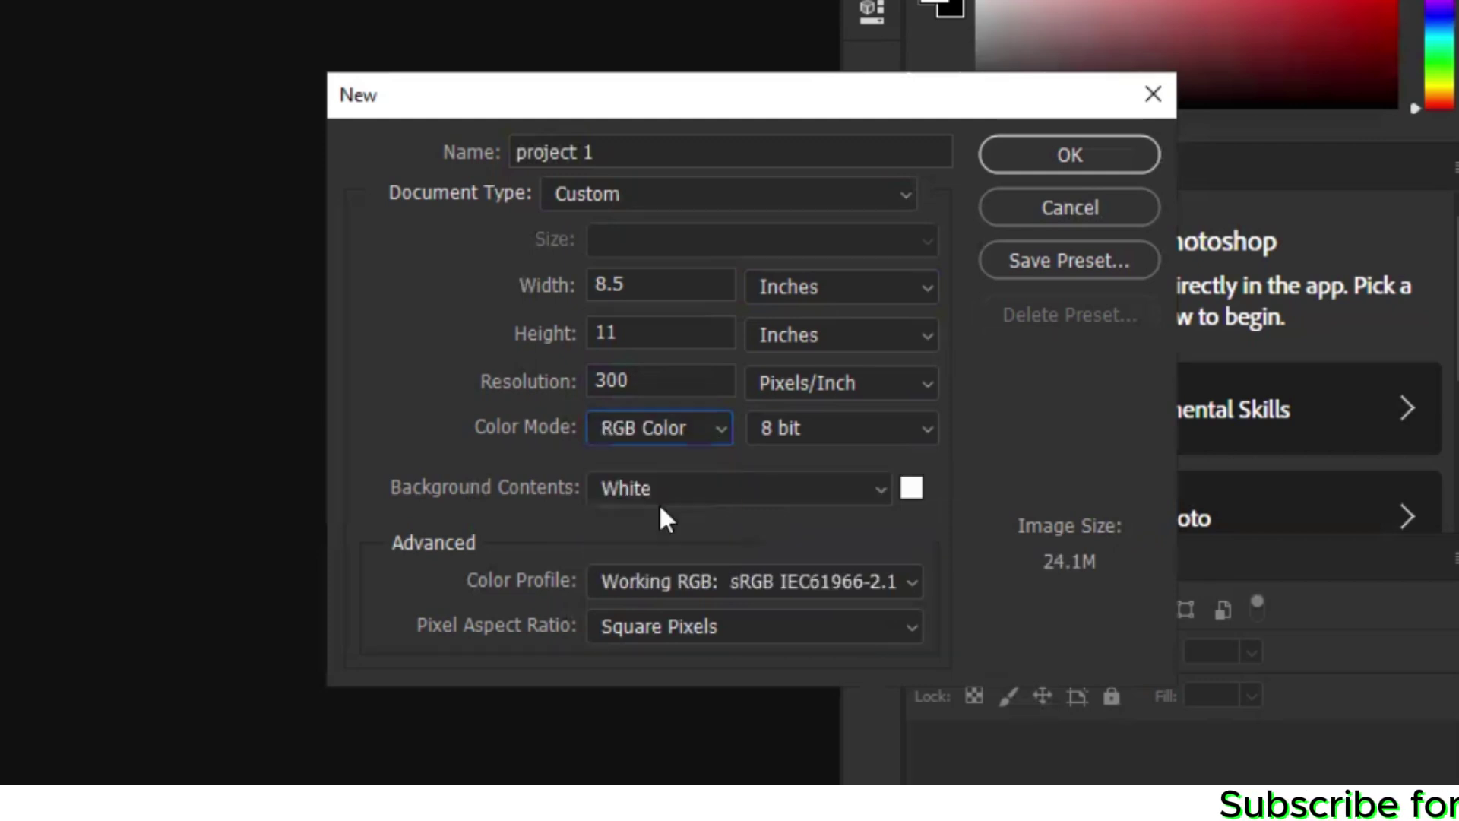
{"action": "left_click", "coordinate": [718, 427]}
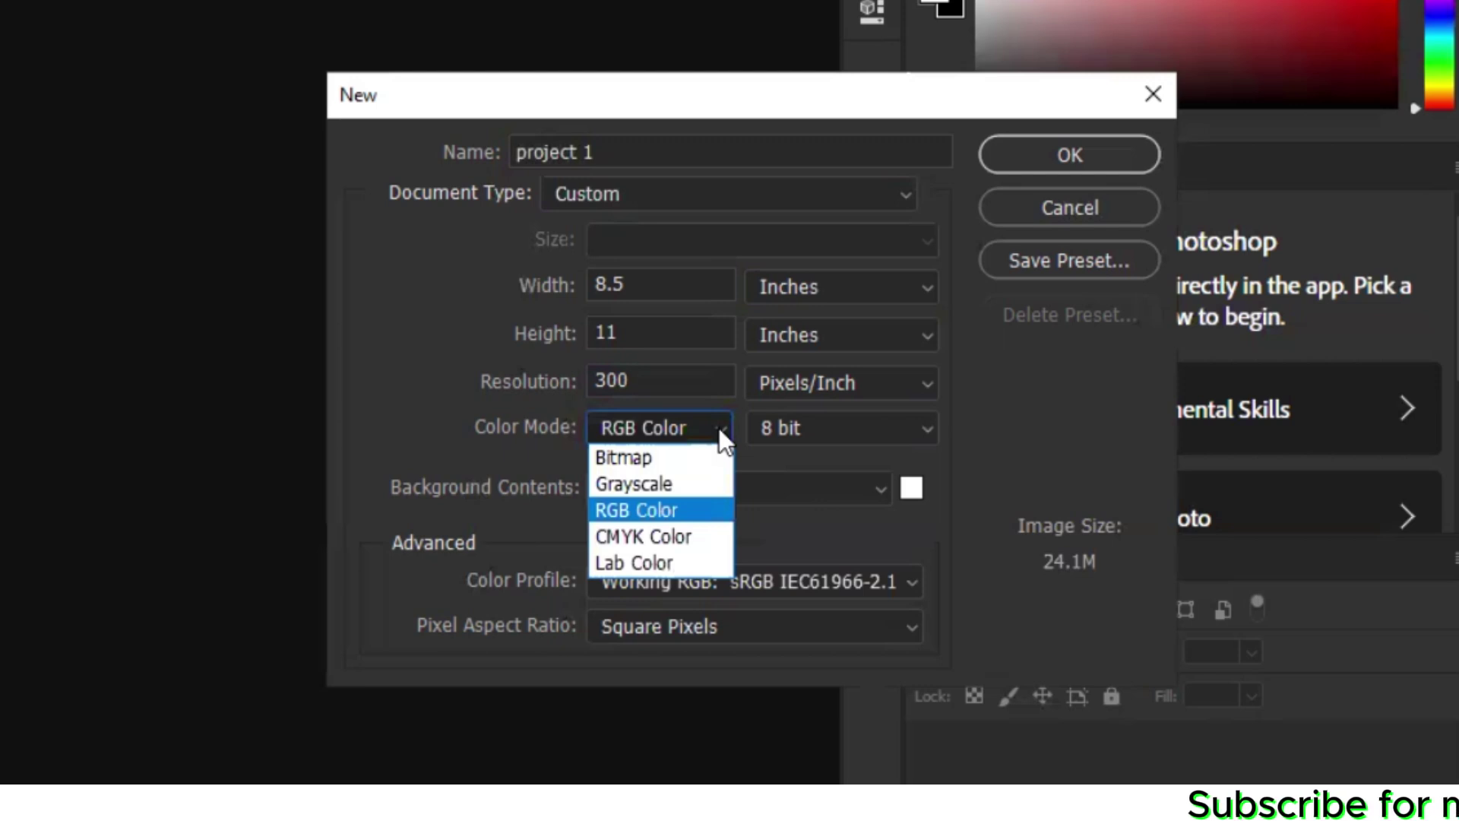
{"action": "left_click", "coordinate": [673, 510]}
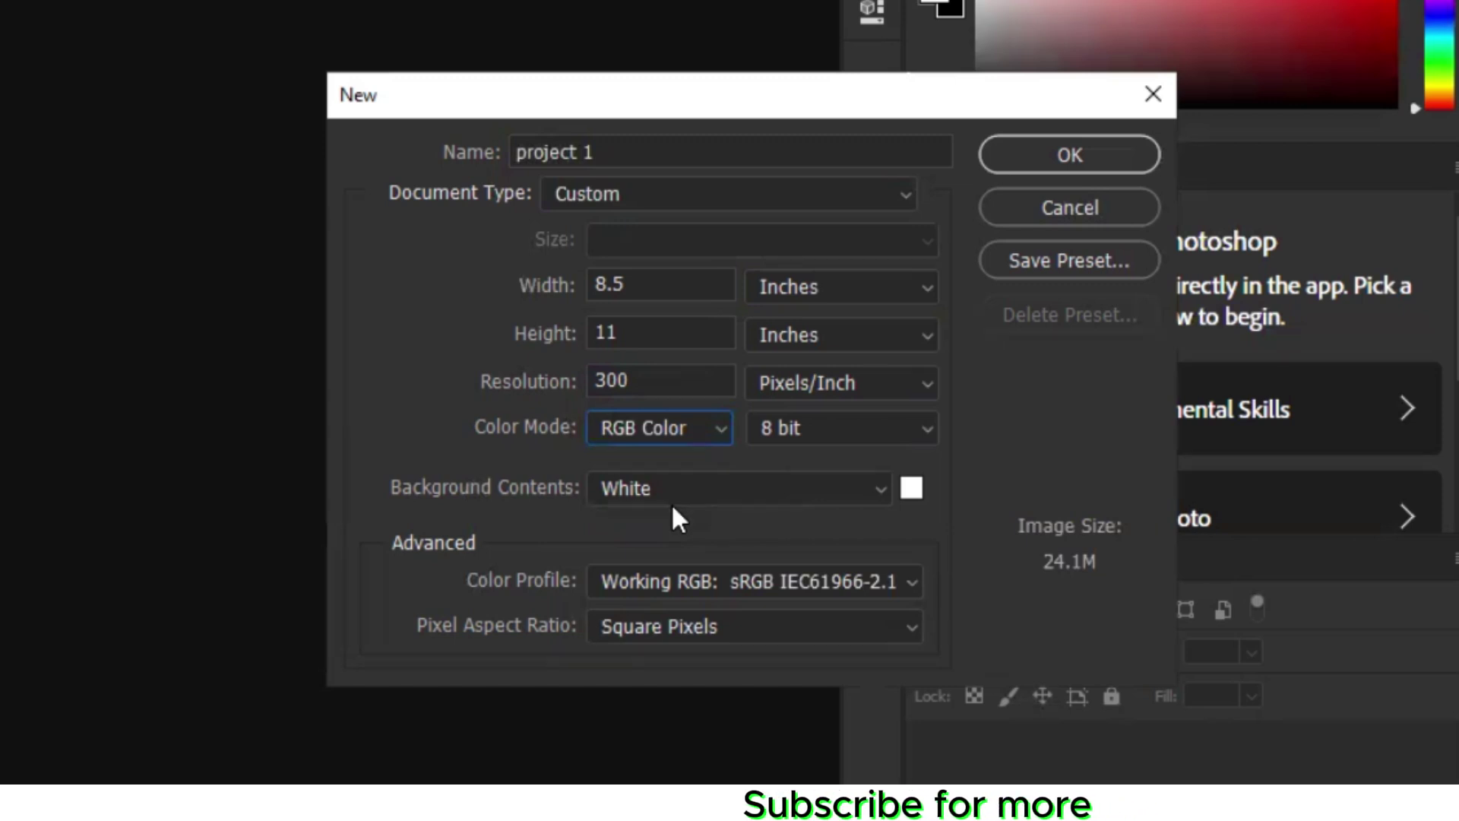
{"action": "left_click", "coordinate": [879, 499]}
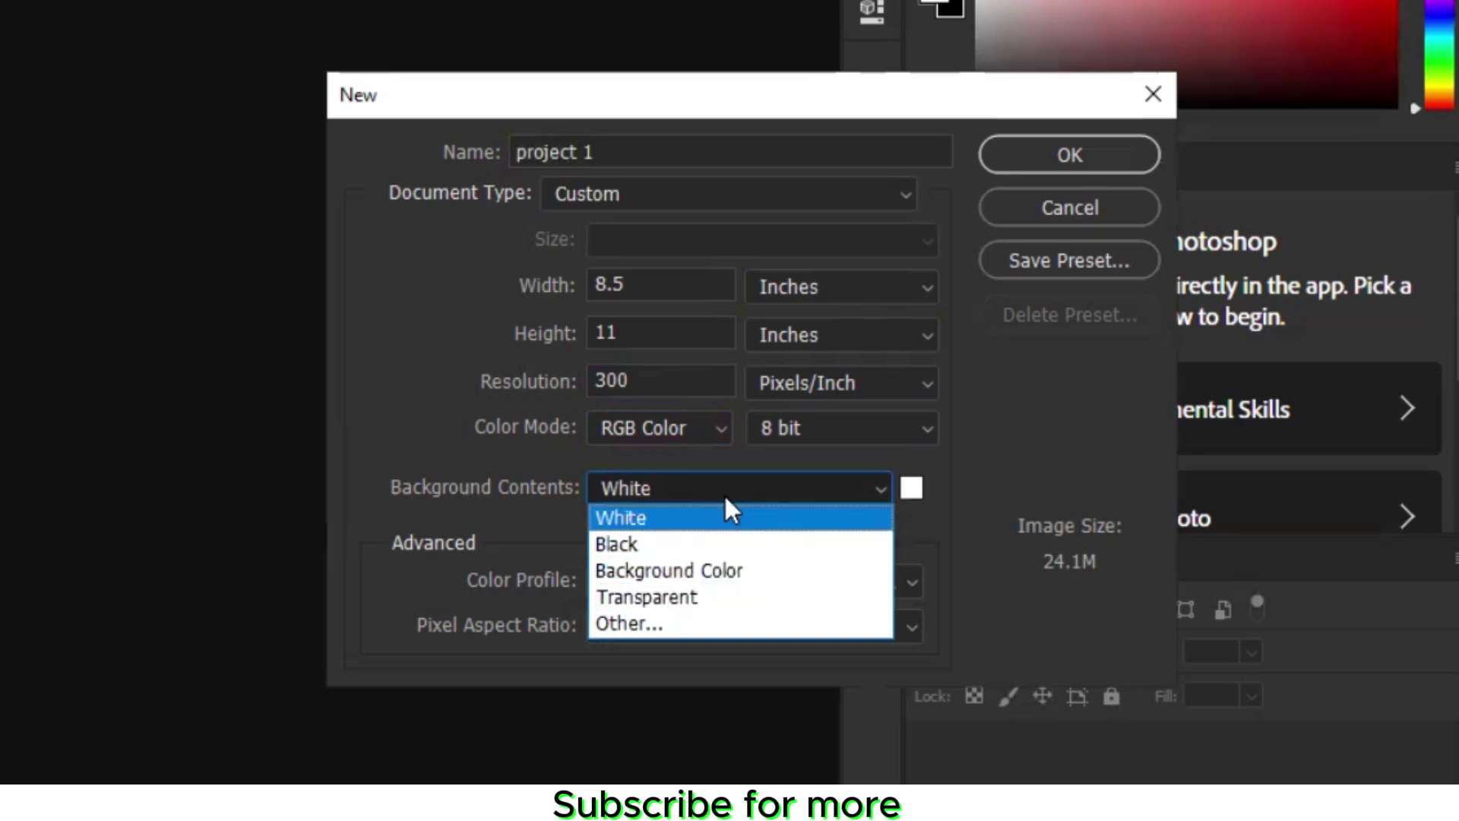
{"action": "left_click", "coordinate": [679, 522]}
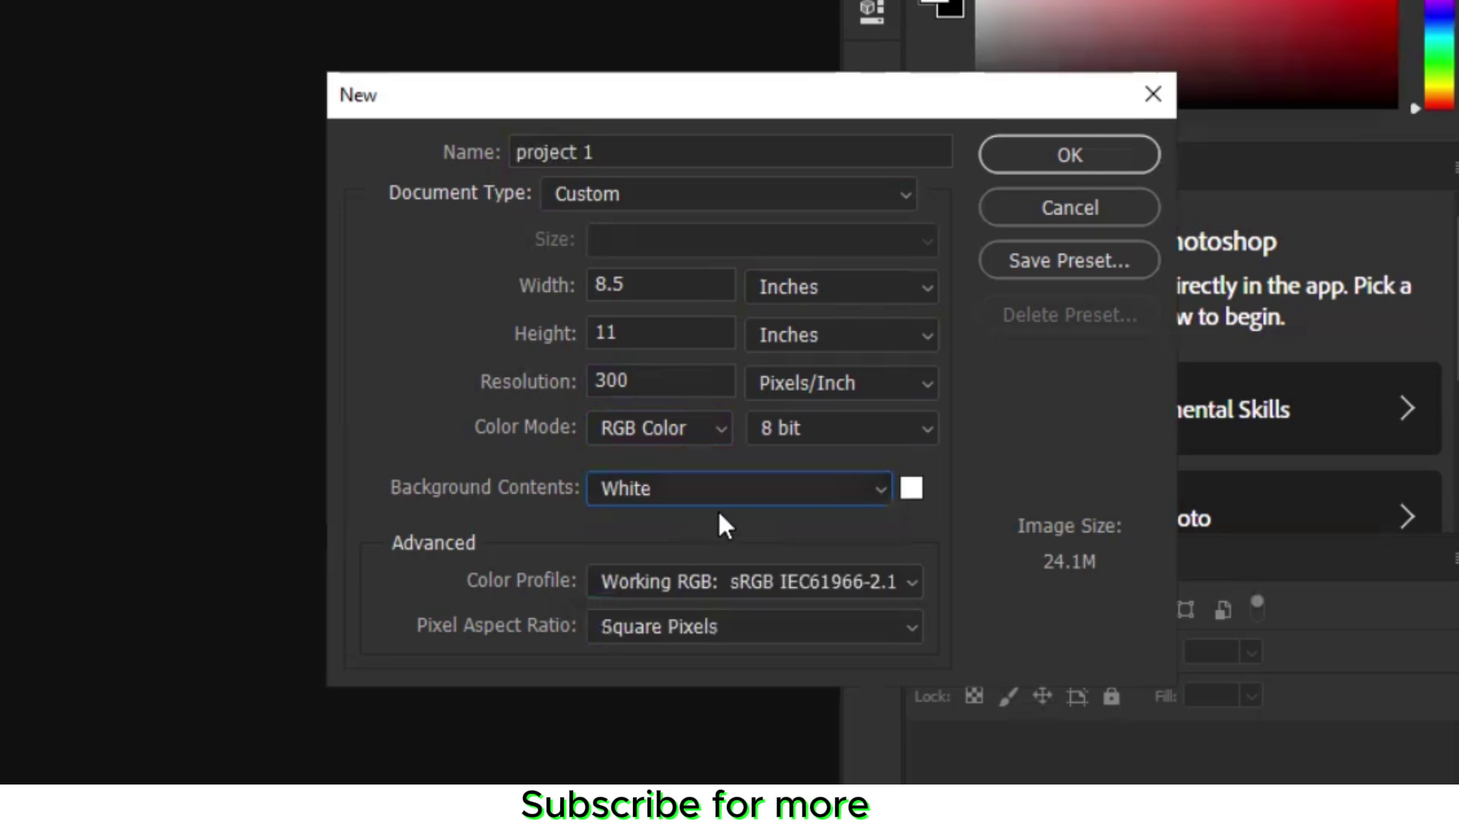
{"action": "left_click", "coordinate": [914, 424]}
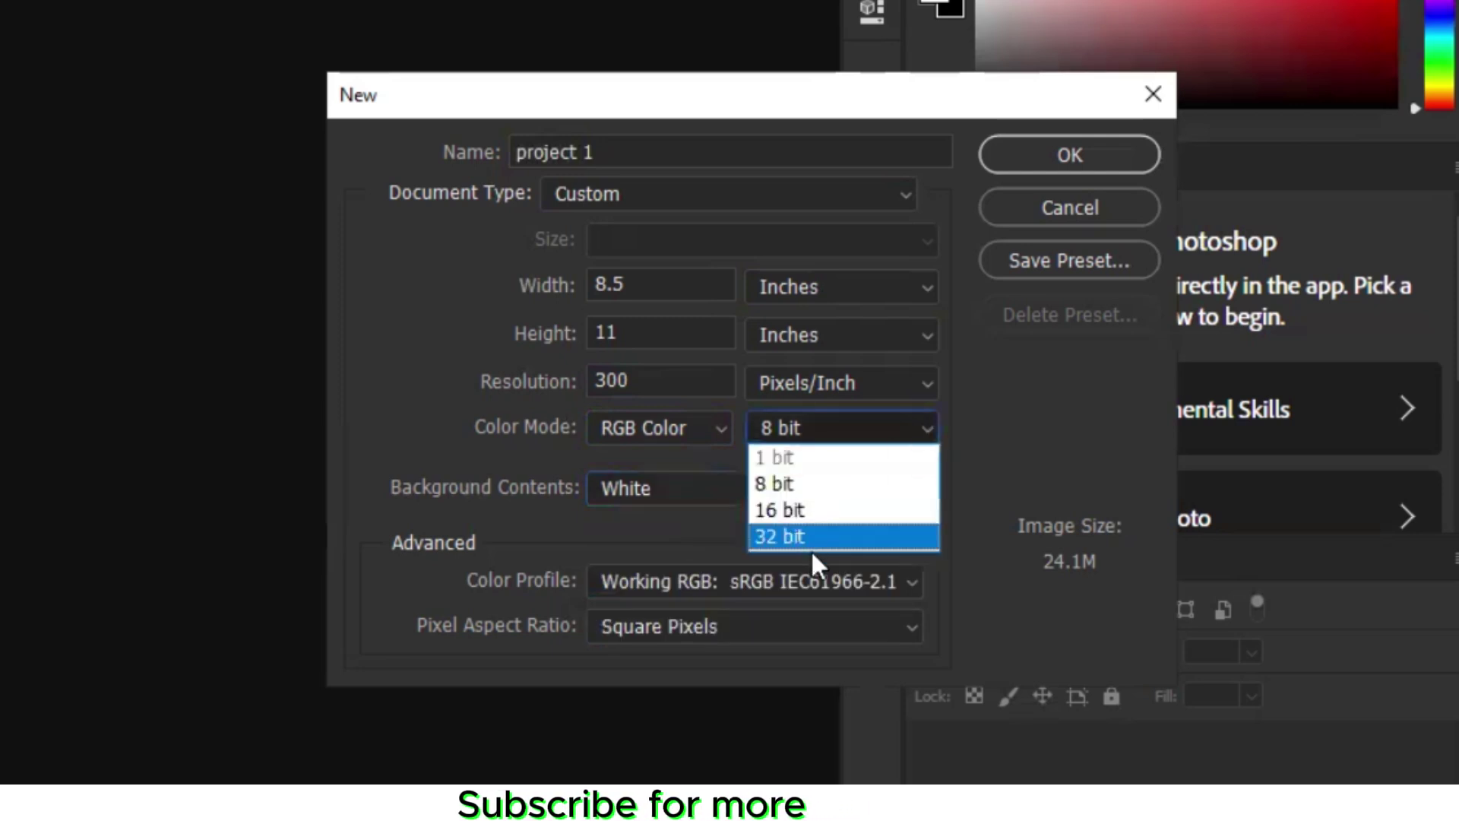
{"action": "left_click", "coordinate": [820, 483]}
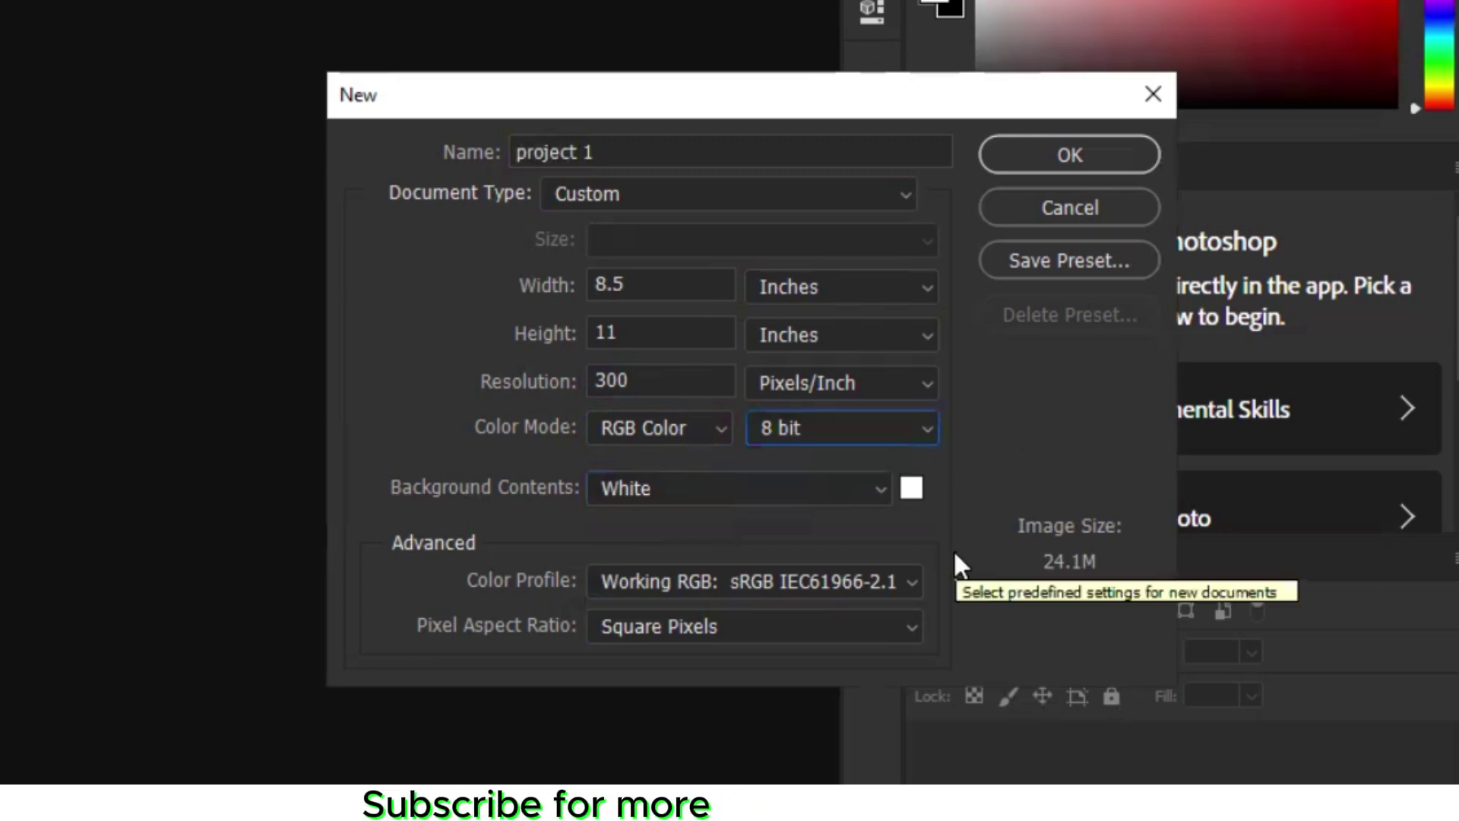
{"action": "left_click", "coordinate": [923, 428]}
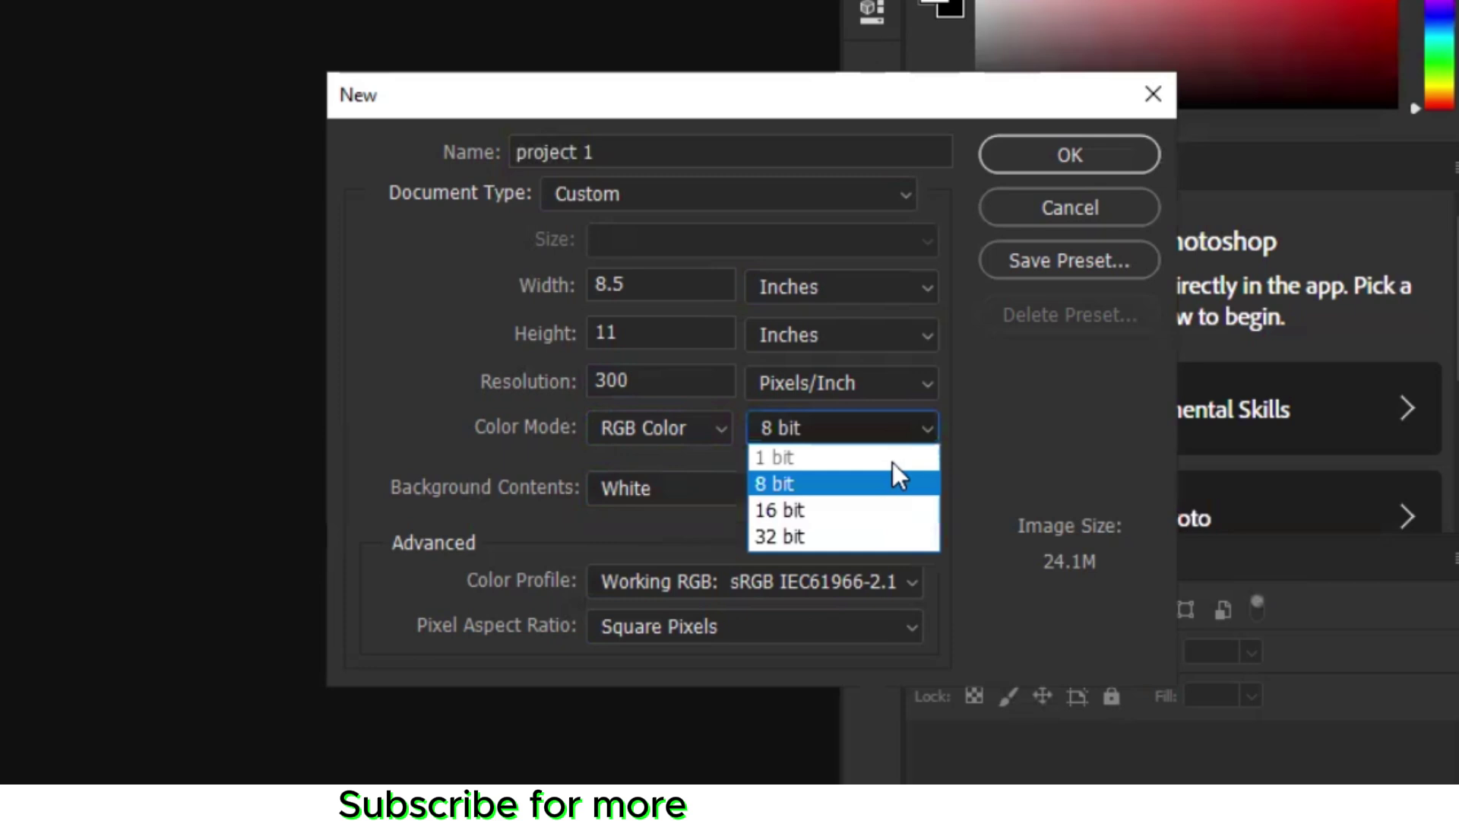
{"action": "left_click", "coordinate": [846, 509]}
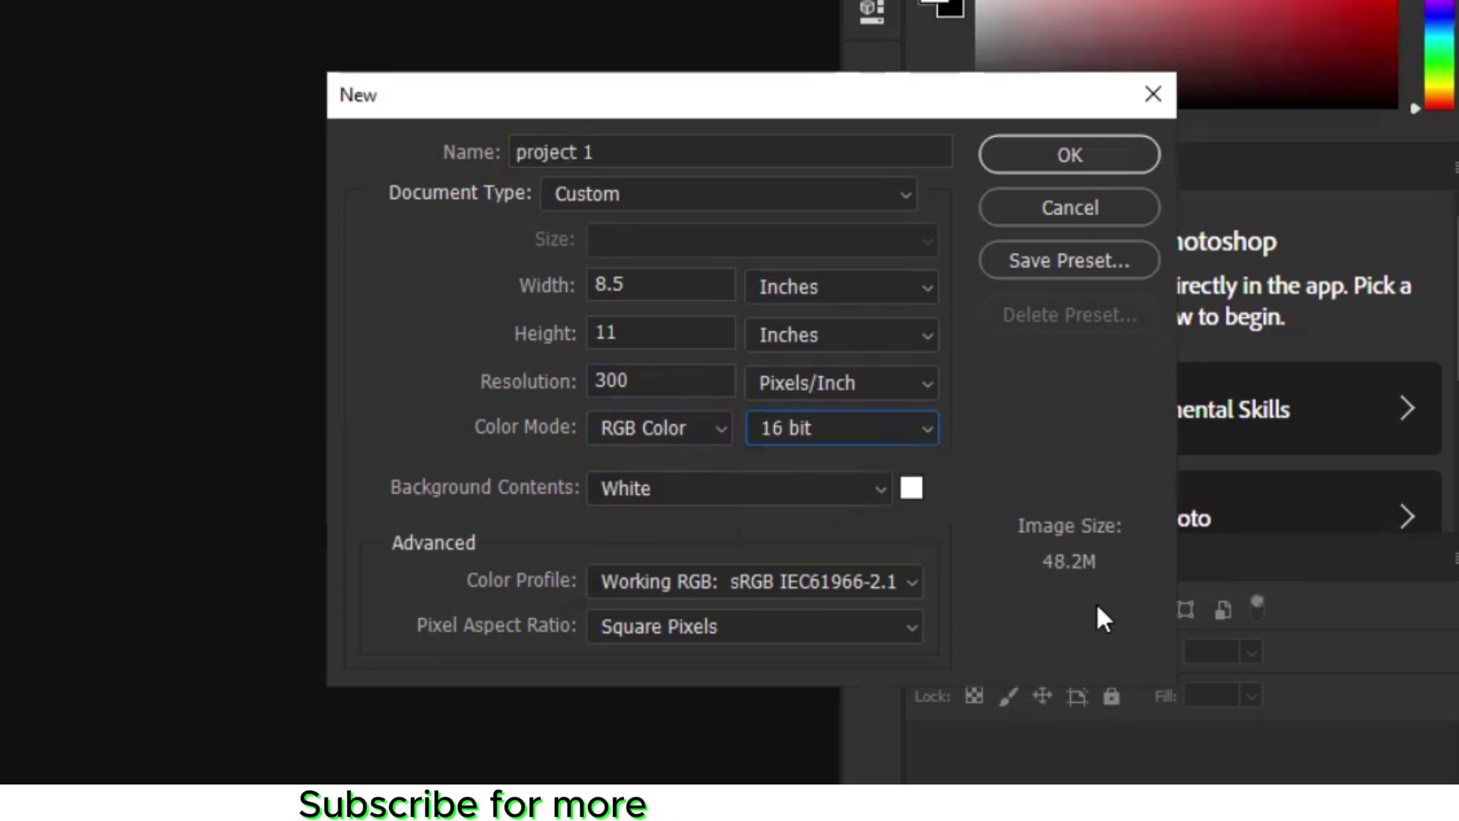
{"action": "left_click", "coordinate": [917, 424]}
{"action": "left_click", "coordinate": [817, 536]}
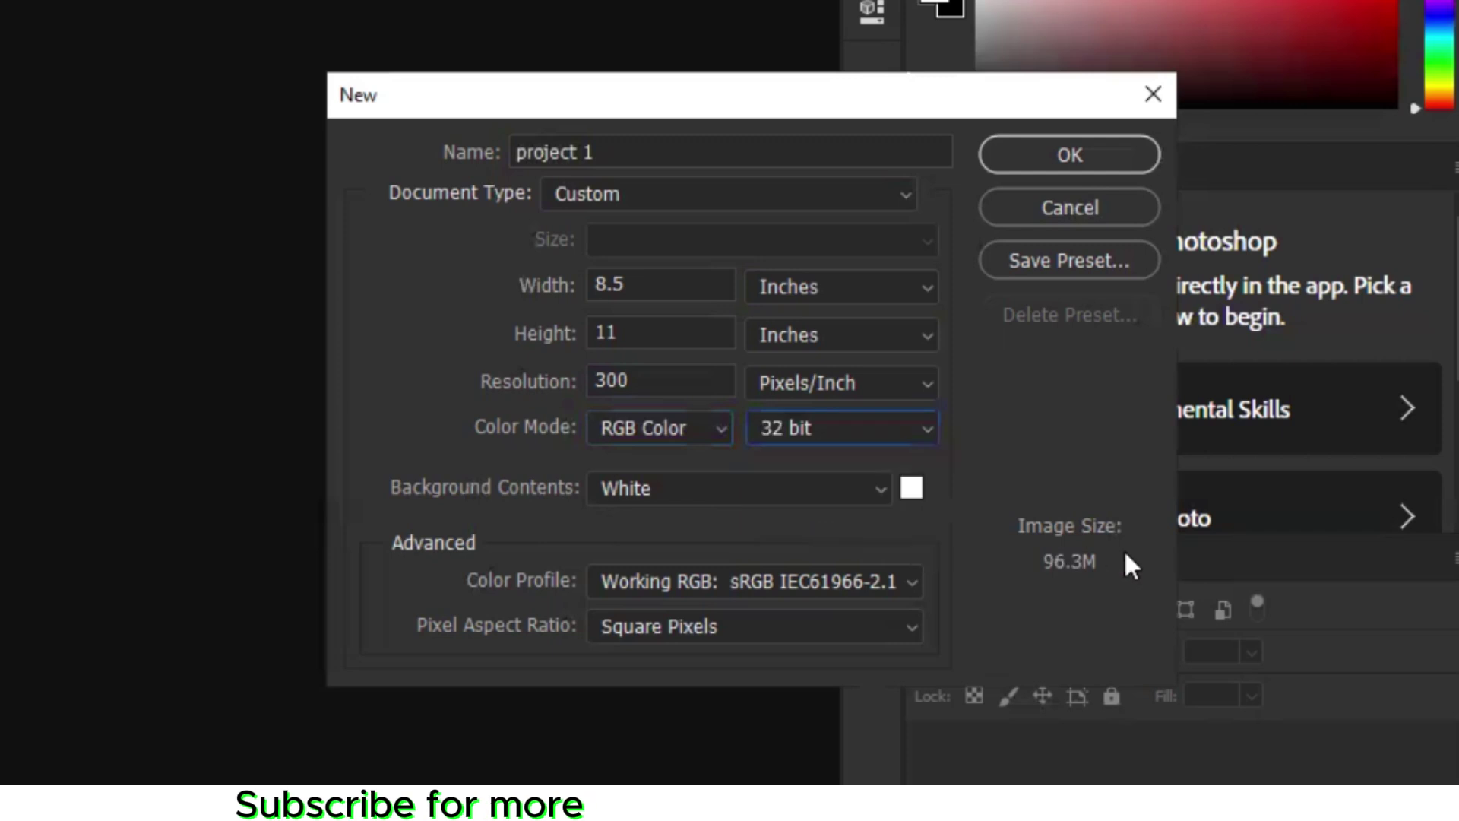
{"action": "left_click", "coordinate": [916, 424]}
{"action": "left_click", "coordinate": [873, 486]}
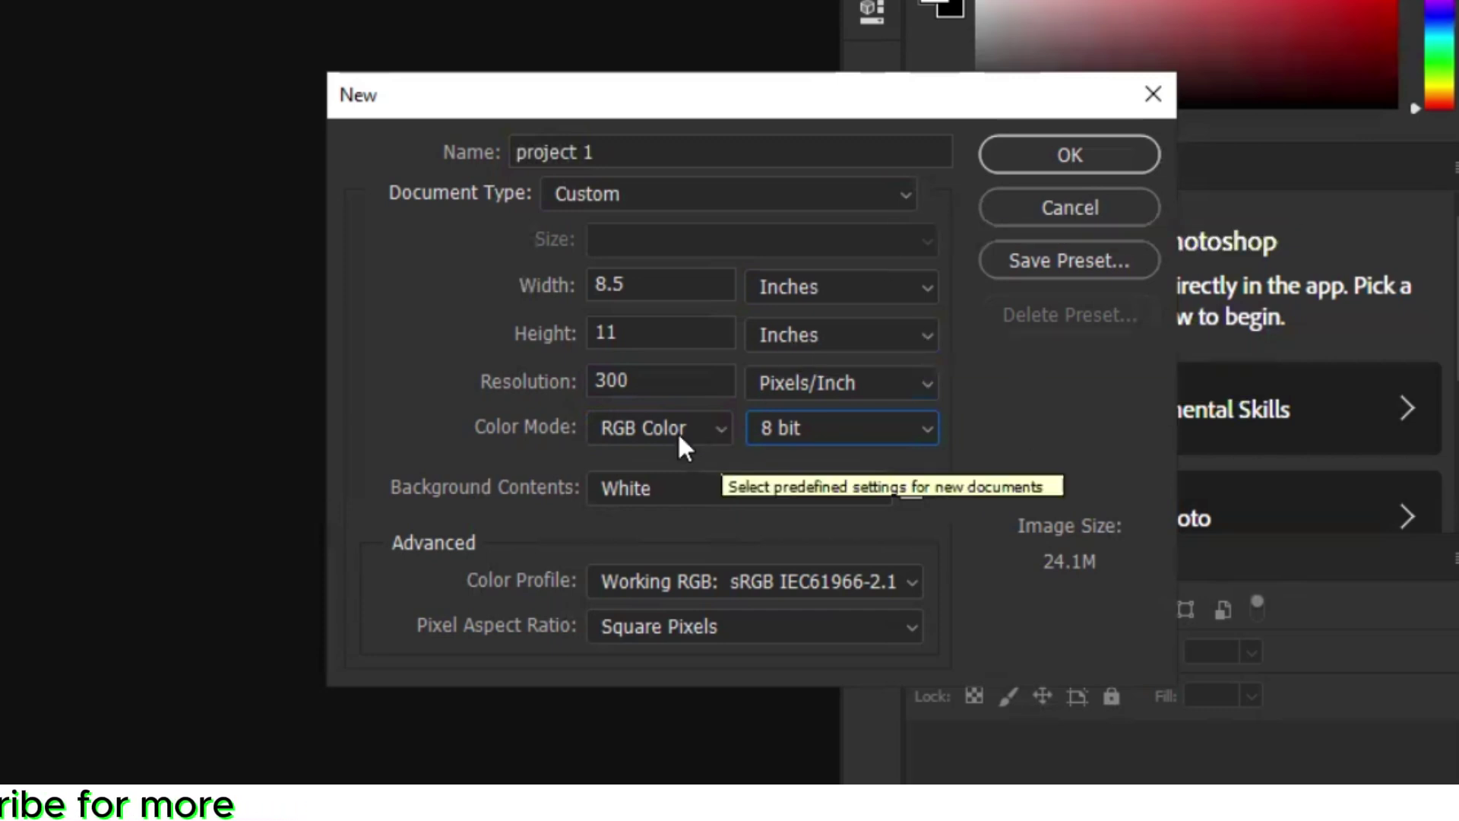
{"action": "left_click", "coordinate": [1039, 156]}
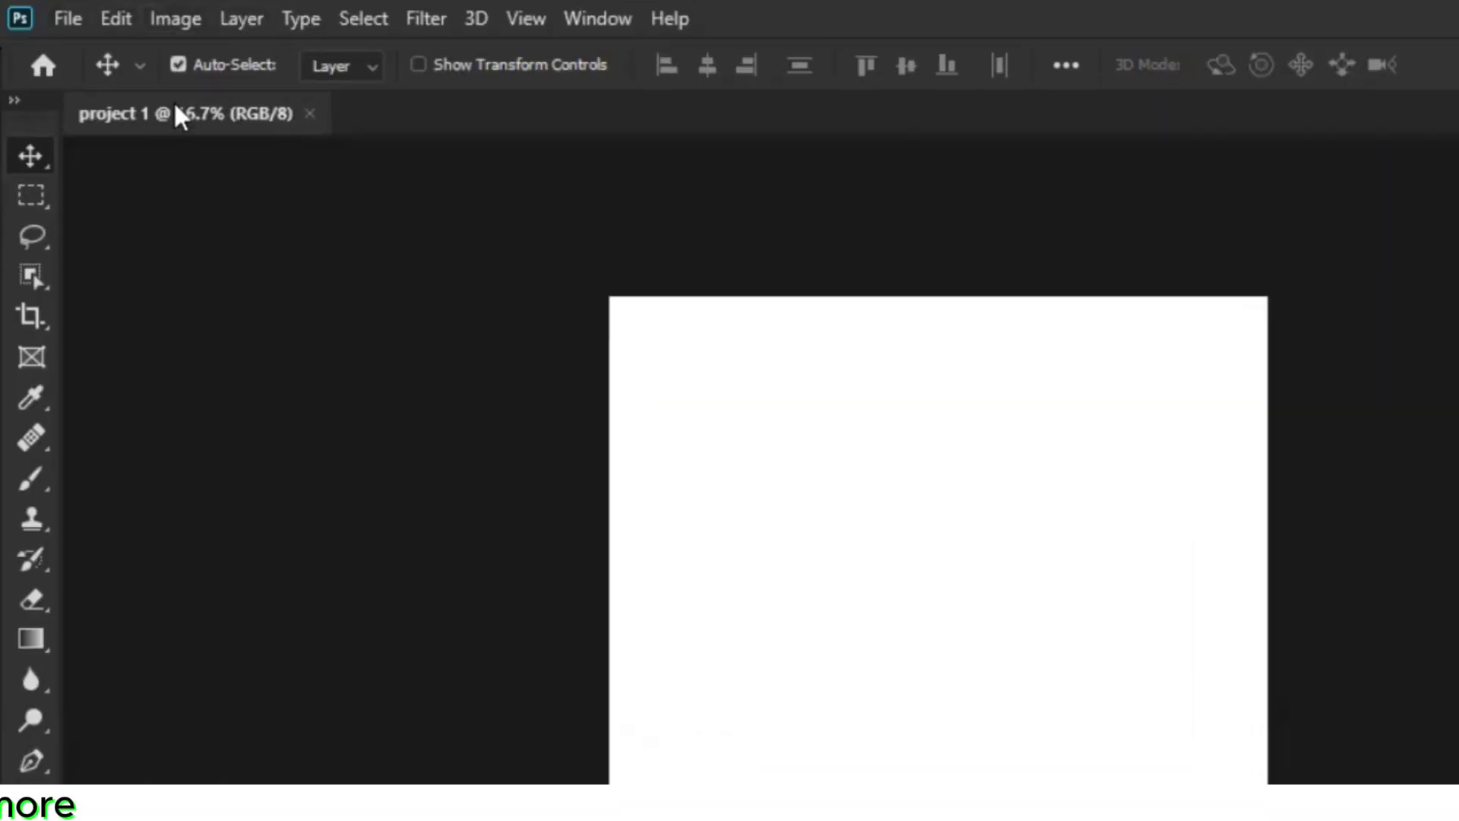
Convert project 1 to CMYK Color via Image > Mode, accepting the profile warning
{"action": "left_click", "coordinate": [181, 23]}
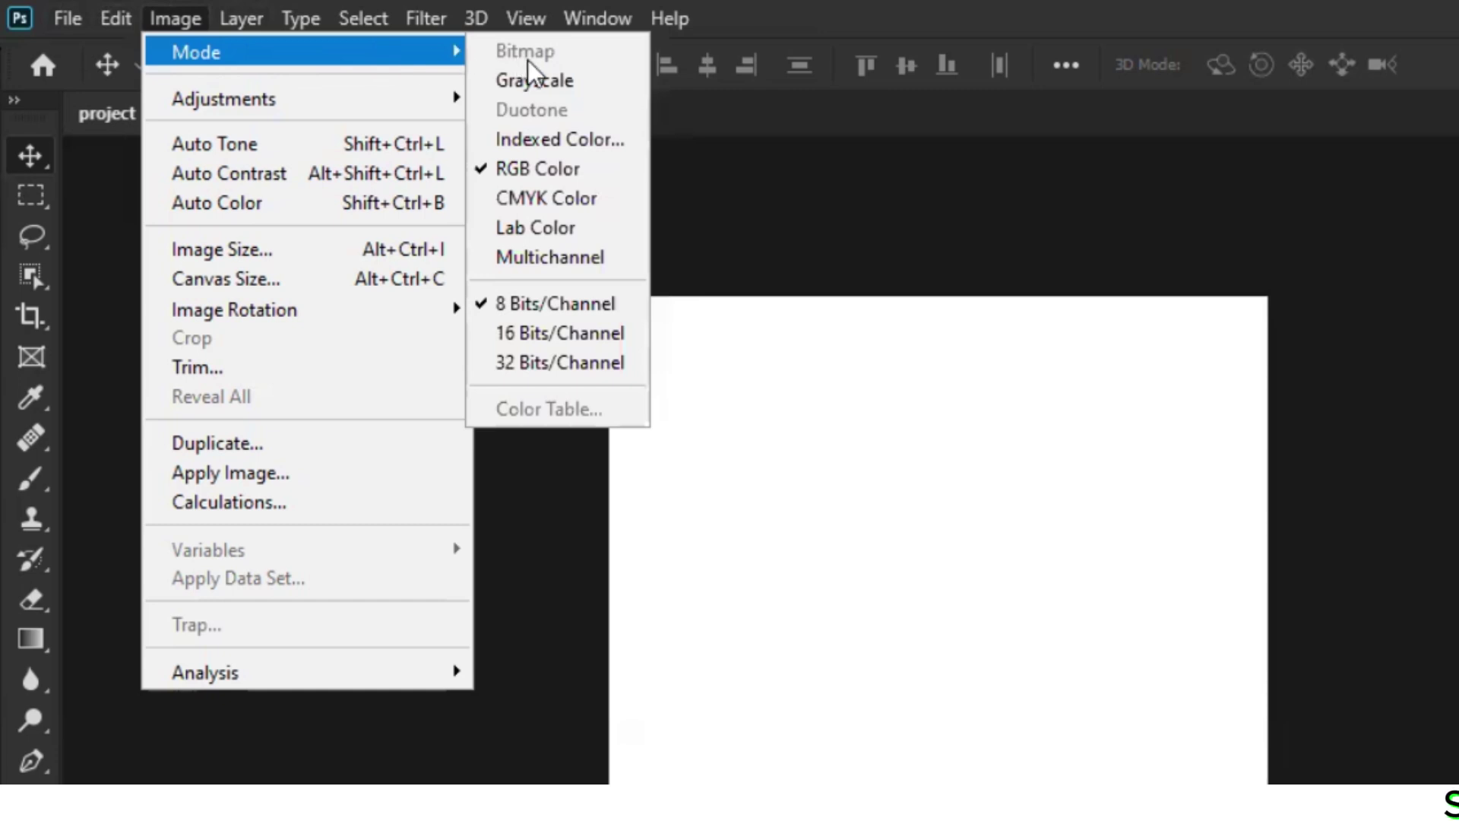
{"action": "mouse_move", "coordinate": [197, 53]}
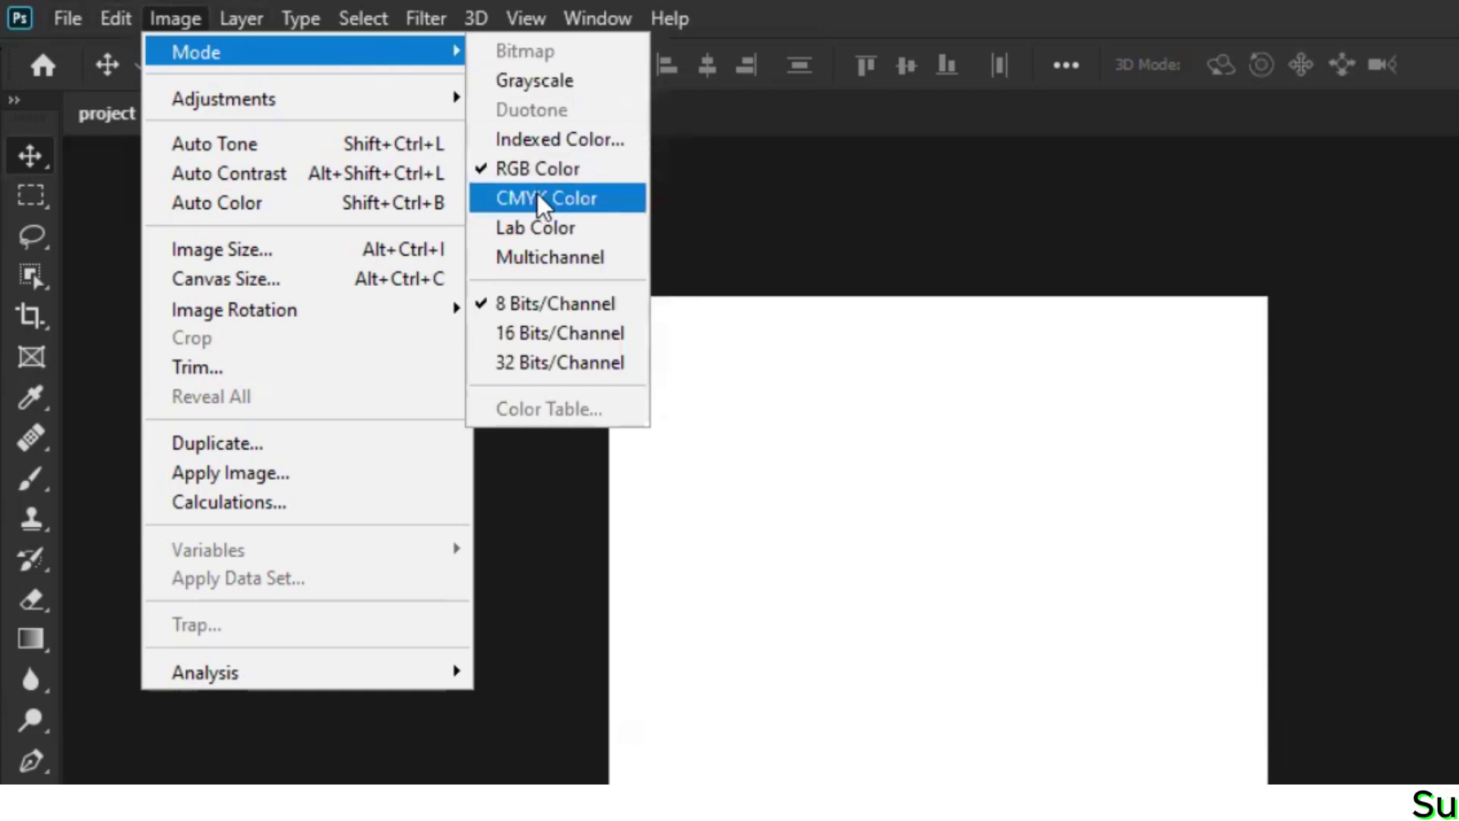
{"action": "left_click", "coordinate": [543, 199]}
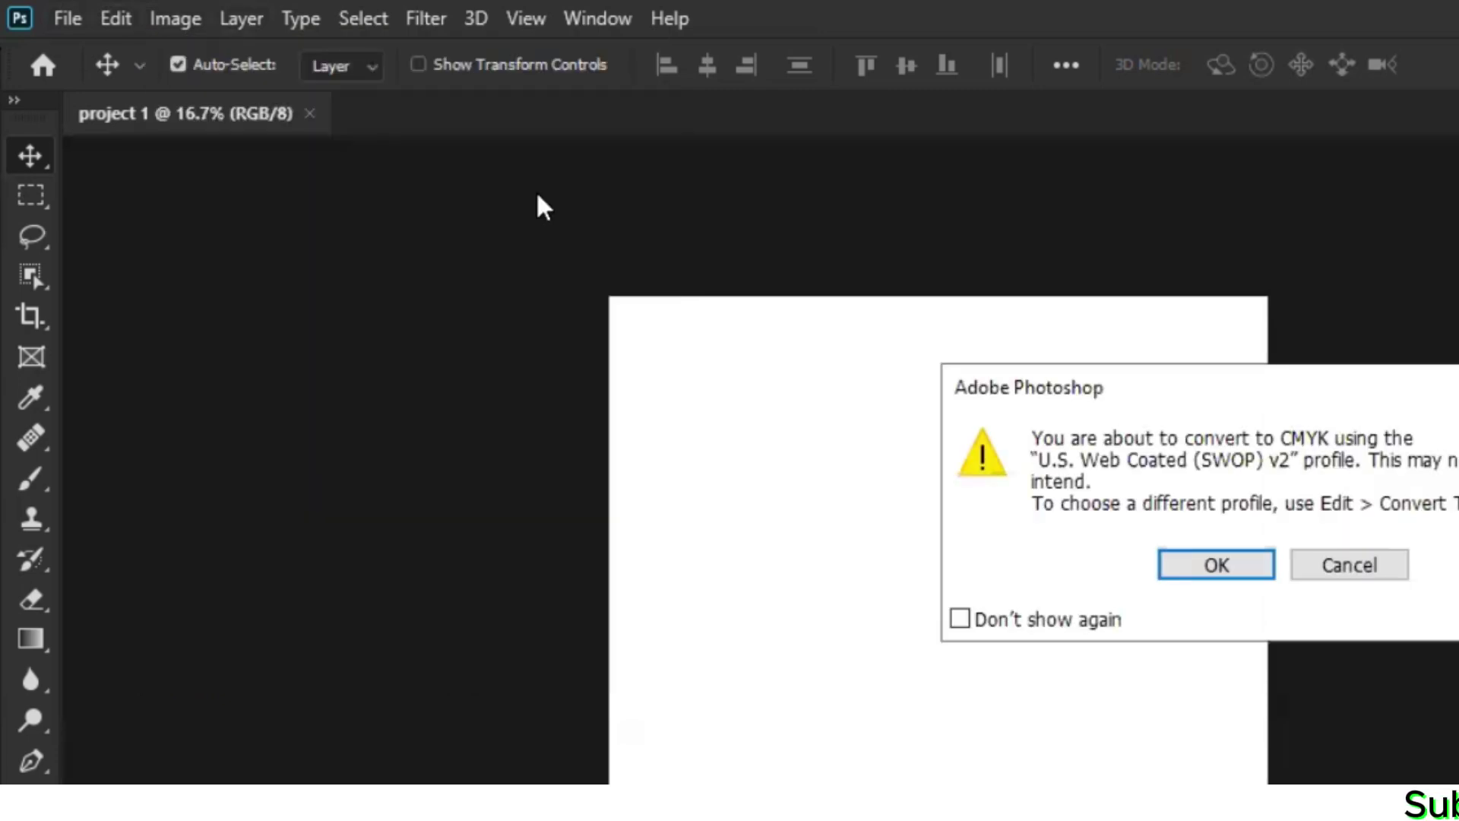
{"action": "left_click", "coordinate": [1223, 566]}
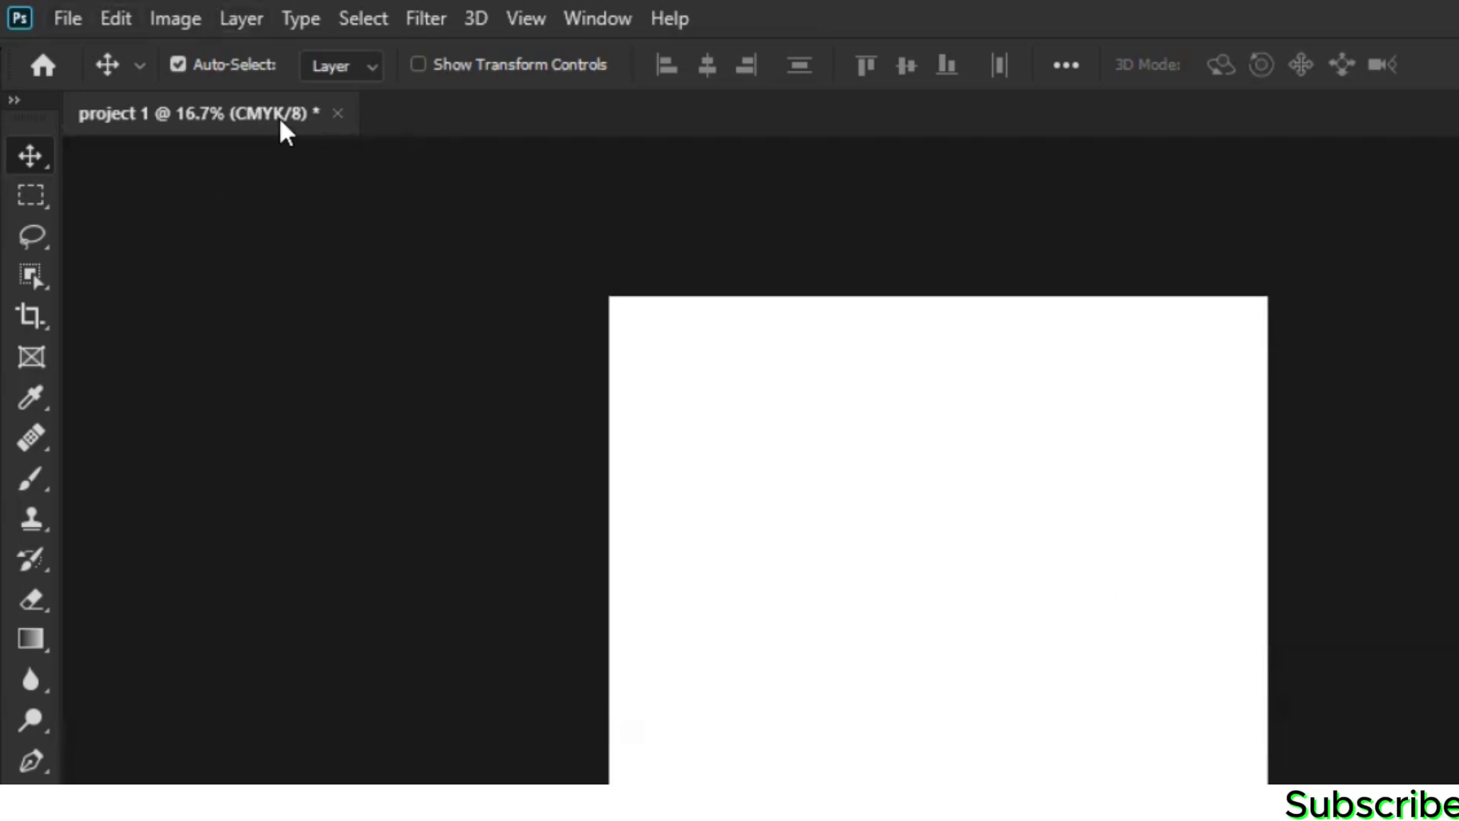
{"action": "left_click", "coordinate": [176, 20]}
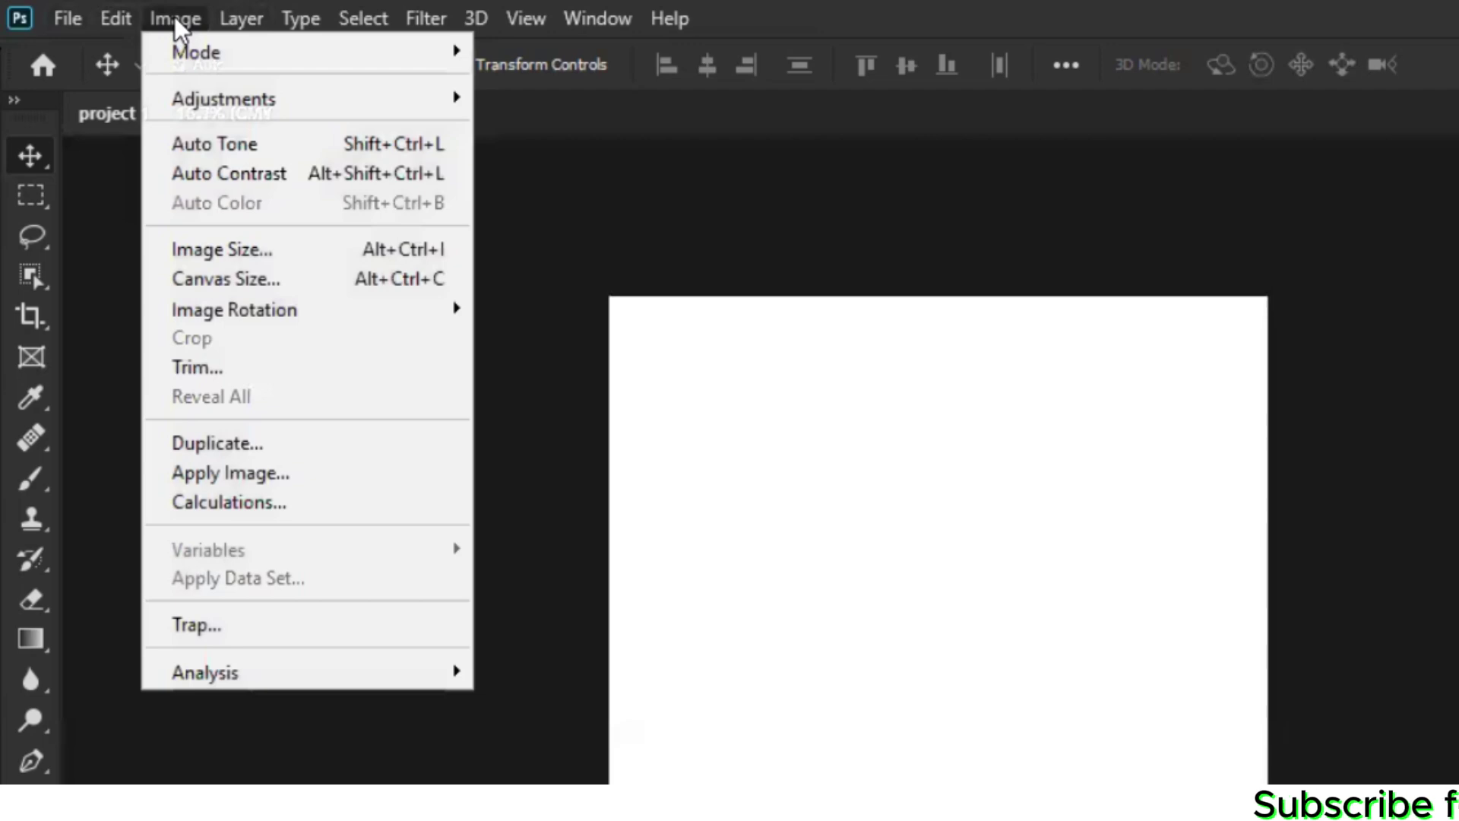
Open Image Size for the 21.59 × 27.94 cm document, keeping Fit To at Original Size
{"action": "left_click", "coordinate": [295, 251]}
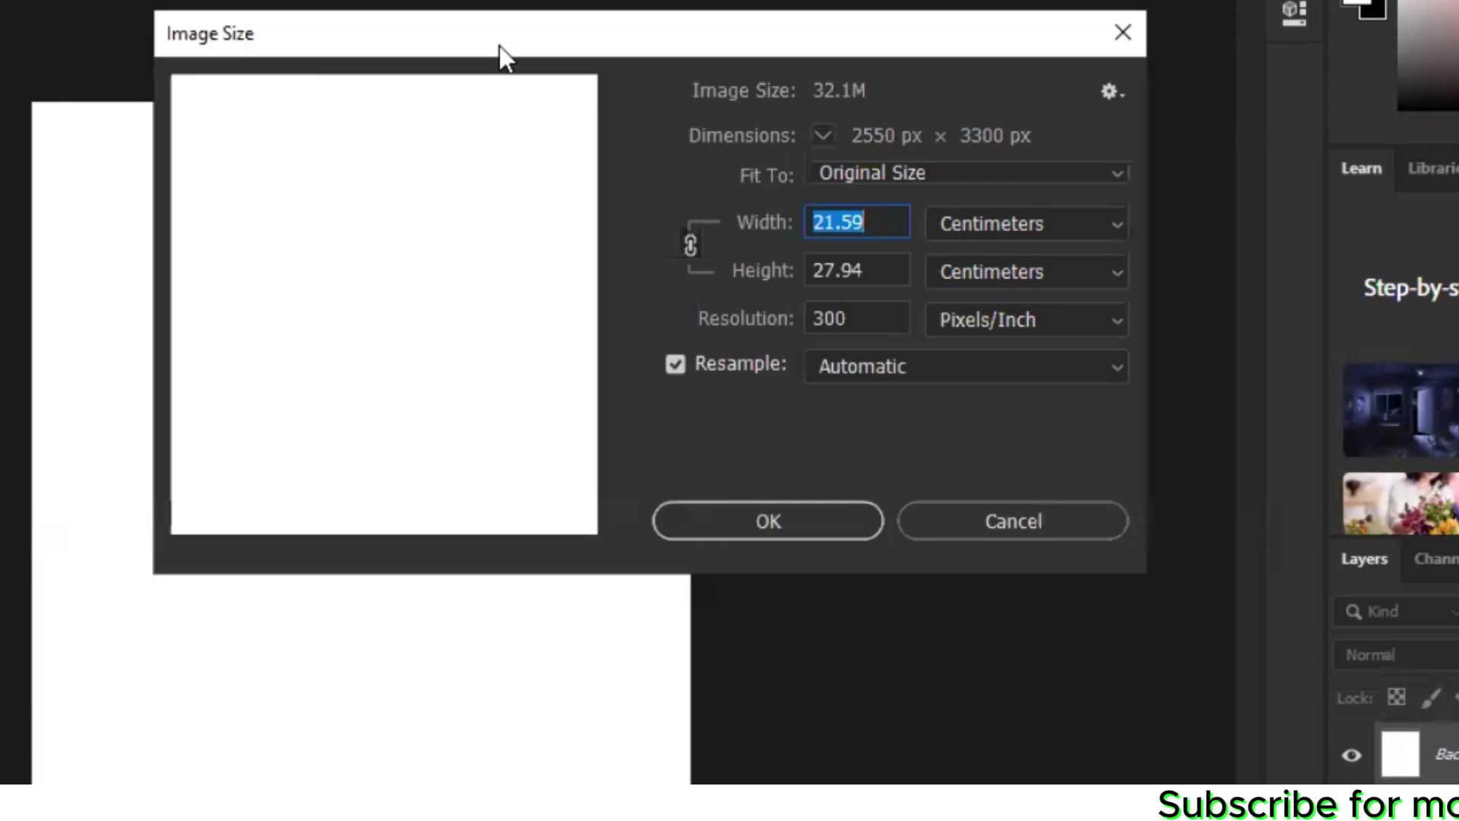
{"action": "left_click_drag", "start_coordinate": [499, 46], "coordinate": [698, 16]}
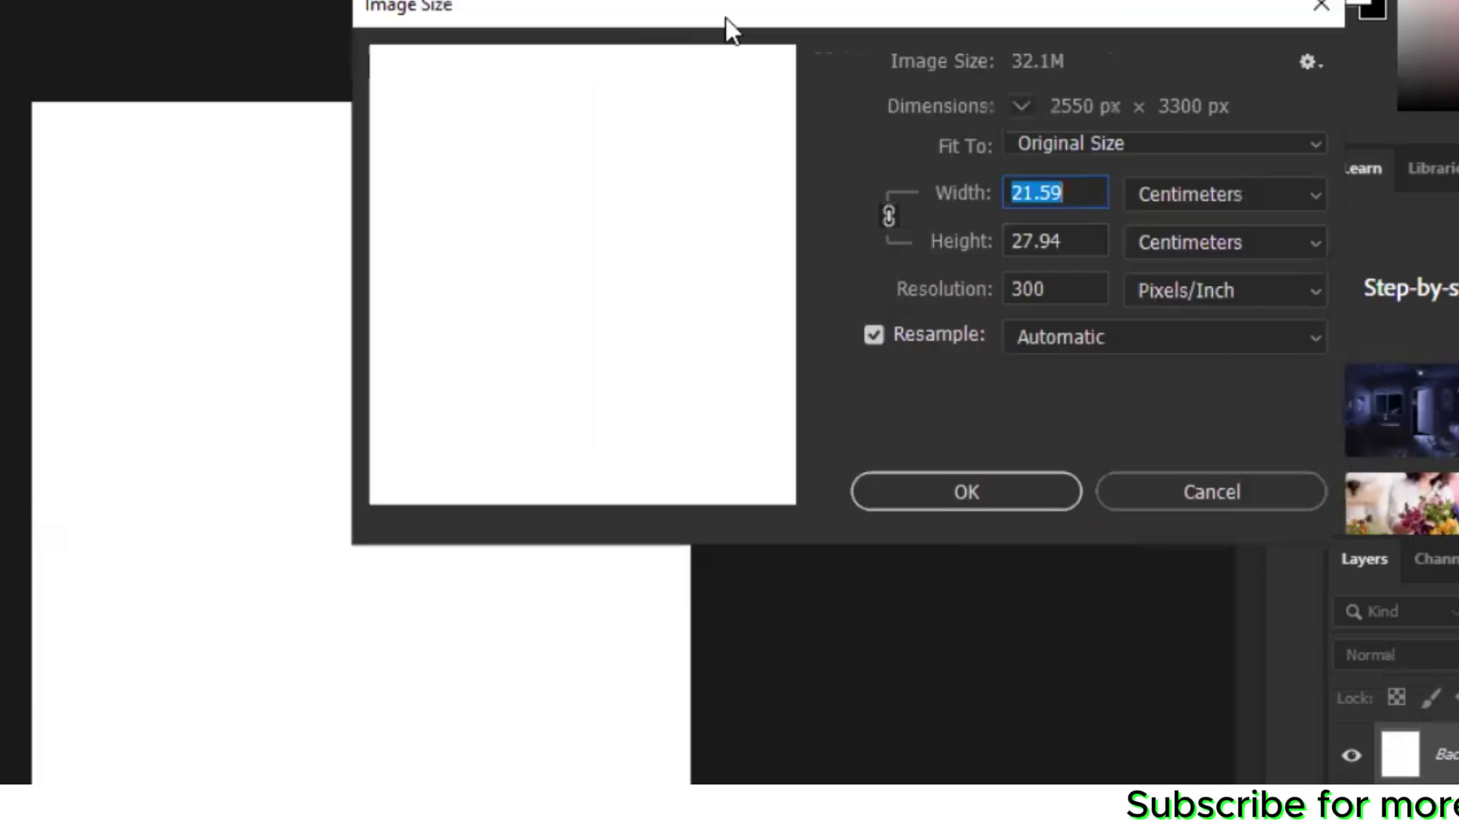
{"action": "left_click_drag", "start_coordinate": [789, 23], "coordinate": [1107, 17]}
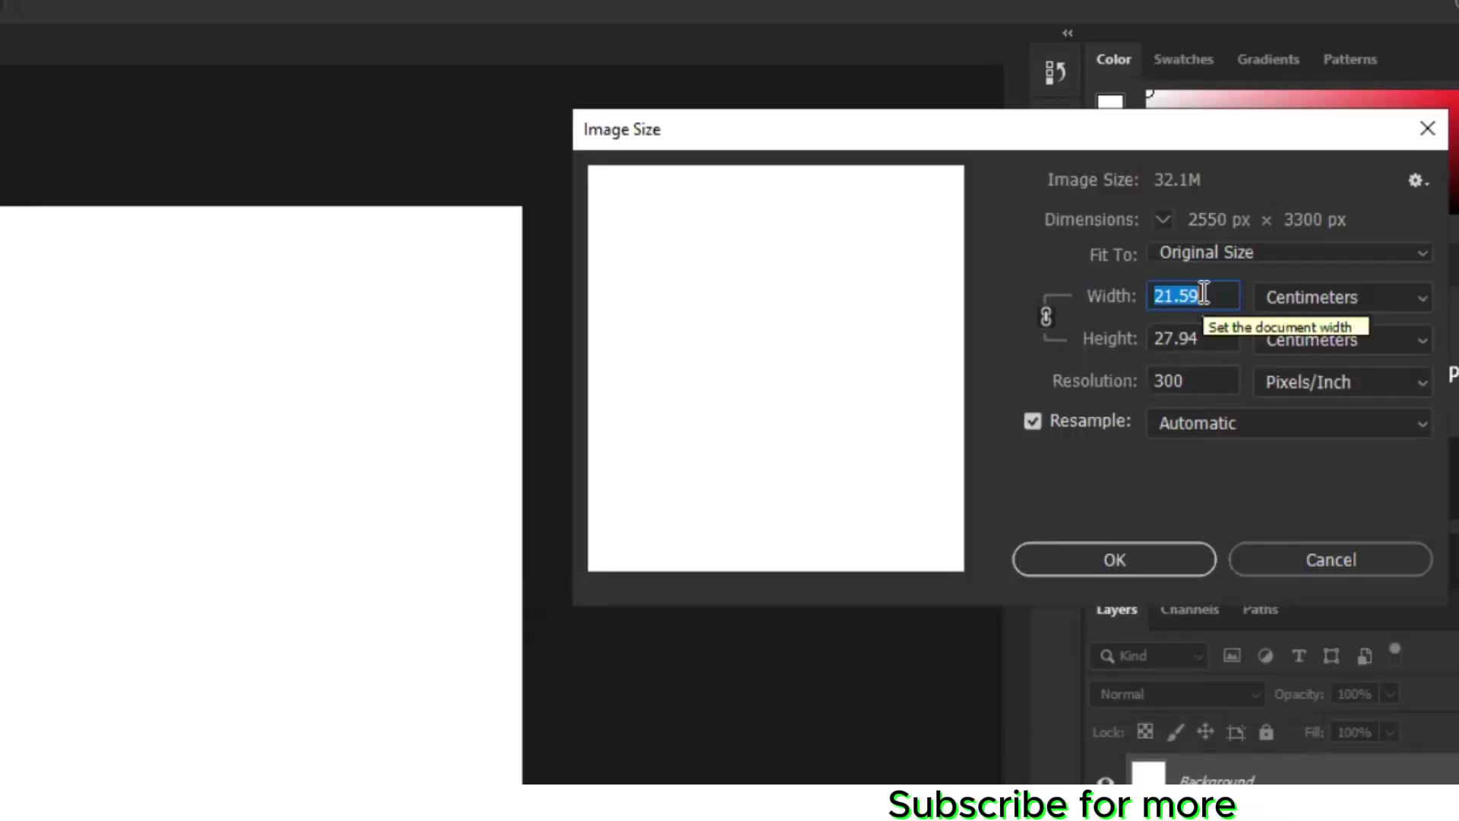
{"action": "left_click", "coordinate": [1376, 254]}
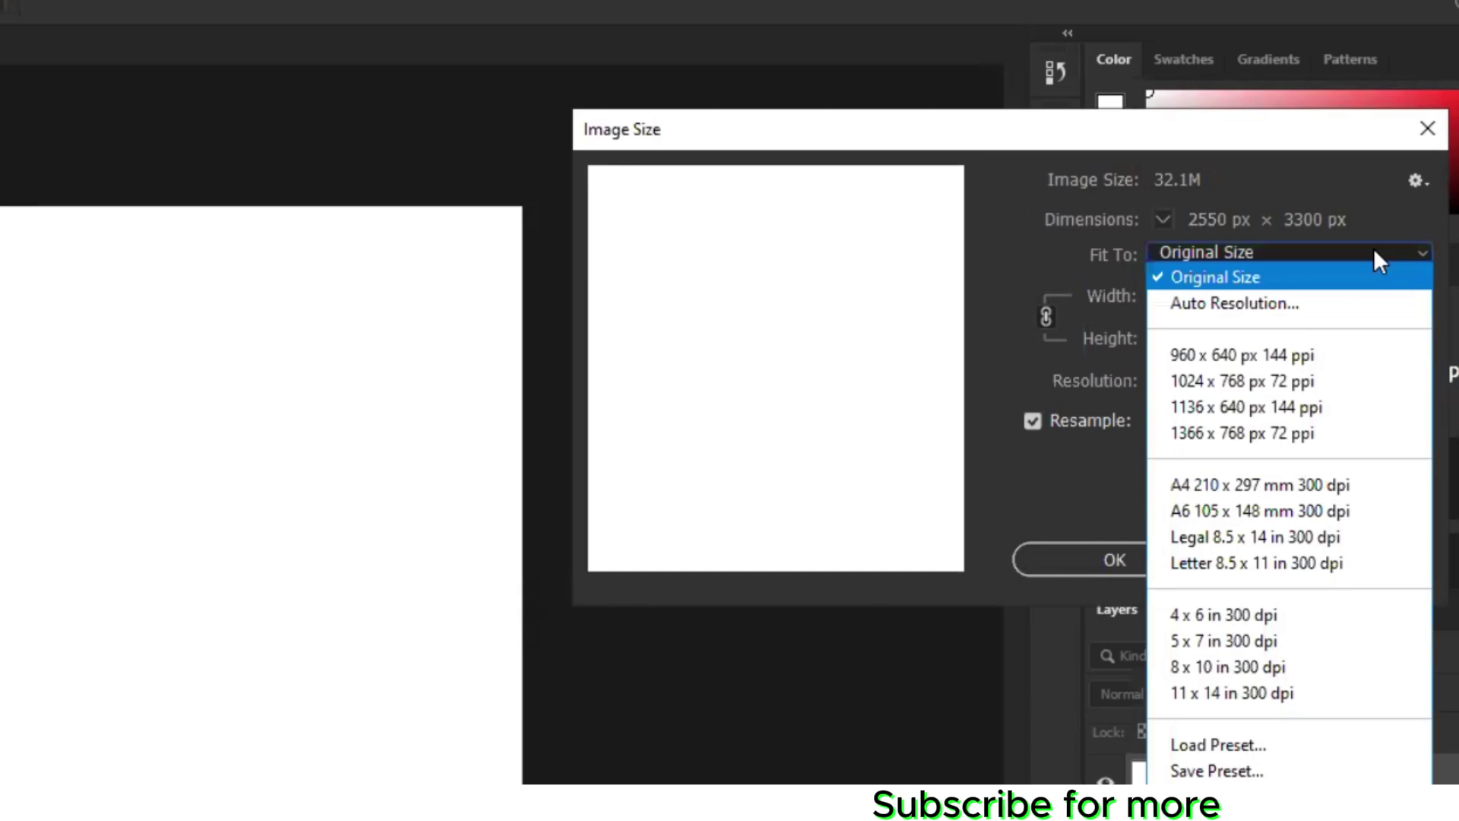
{"action": "key", "text": "Down"}
{"action": "key", "text": "Down"}
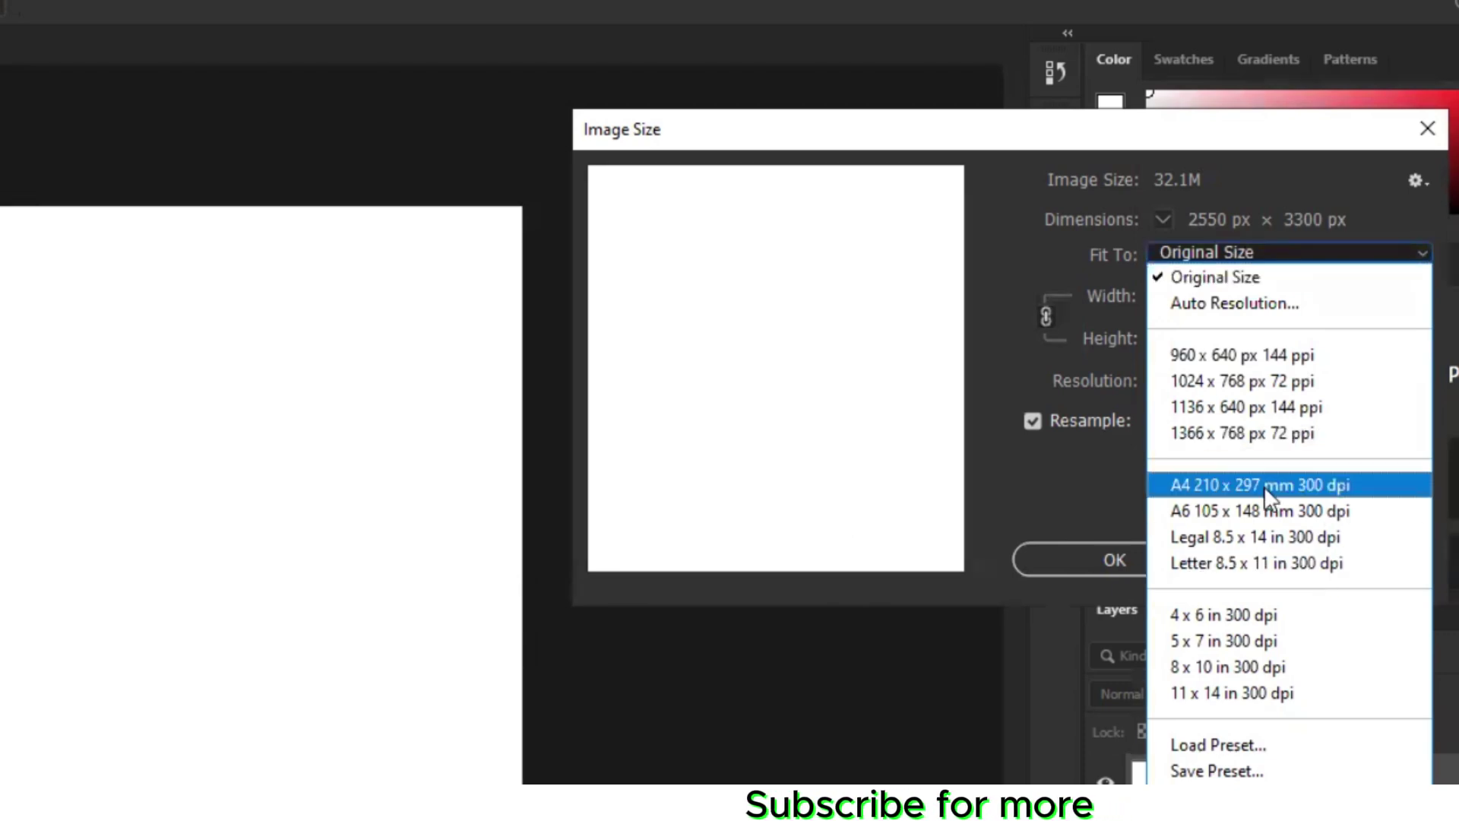
{"action": "left_click", "coordinate": [1417, 251]}
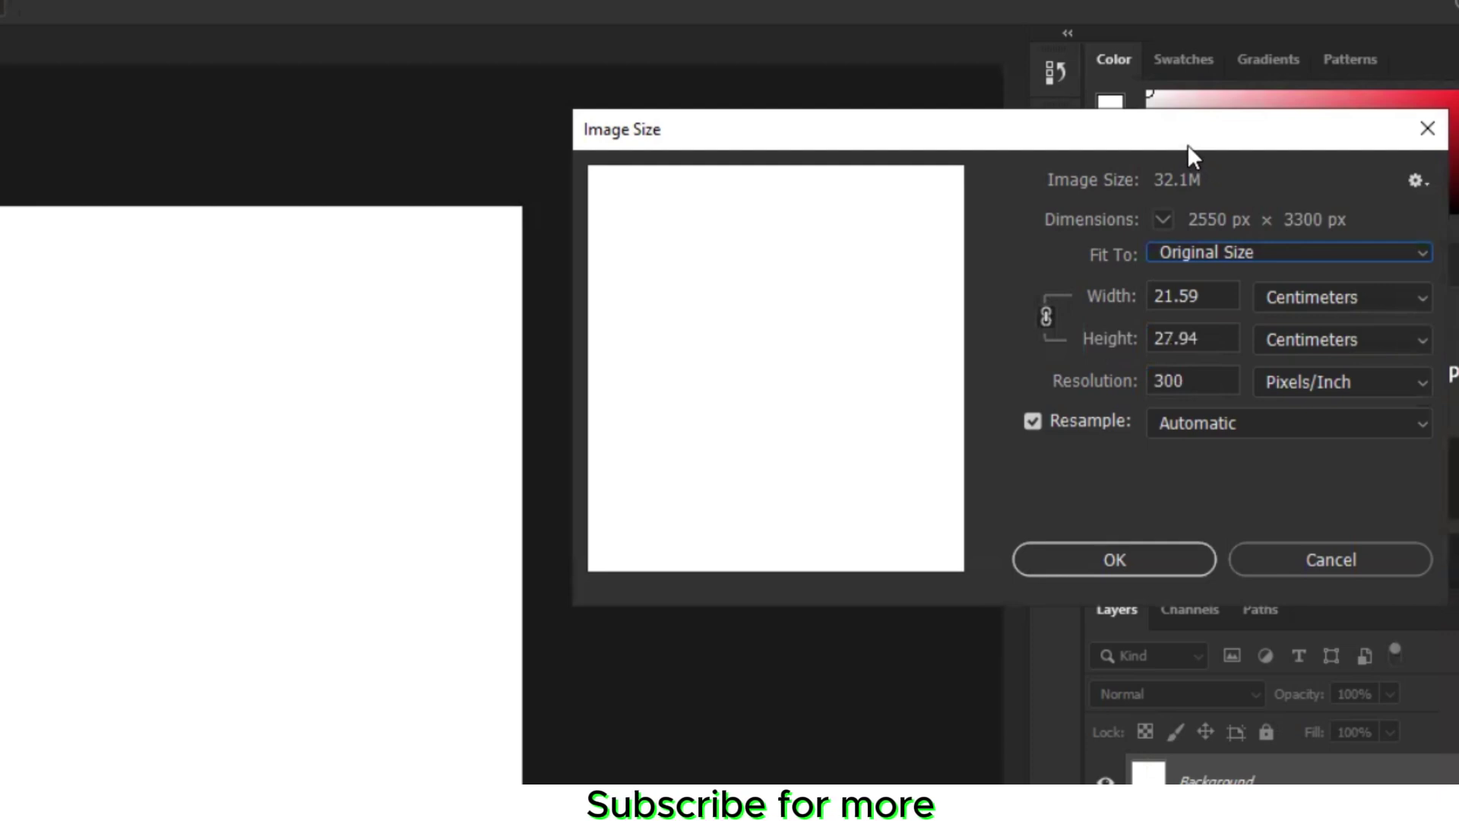
Switch the Image Size width and height units to inches
{"action": "left_click_drag", "start_coordinate": [1183, 141], "coordinate": [1170, 216]}
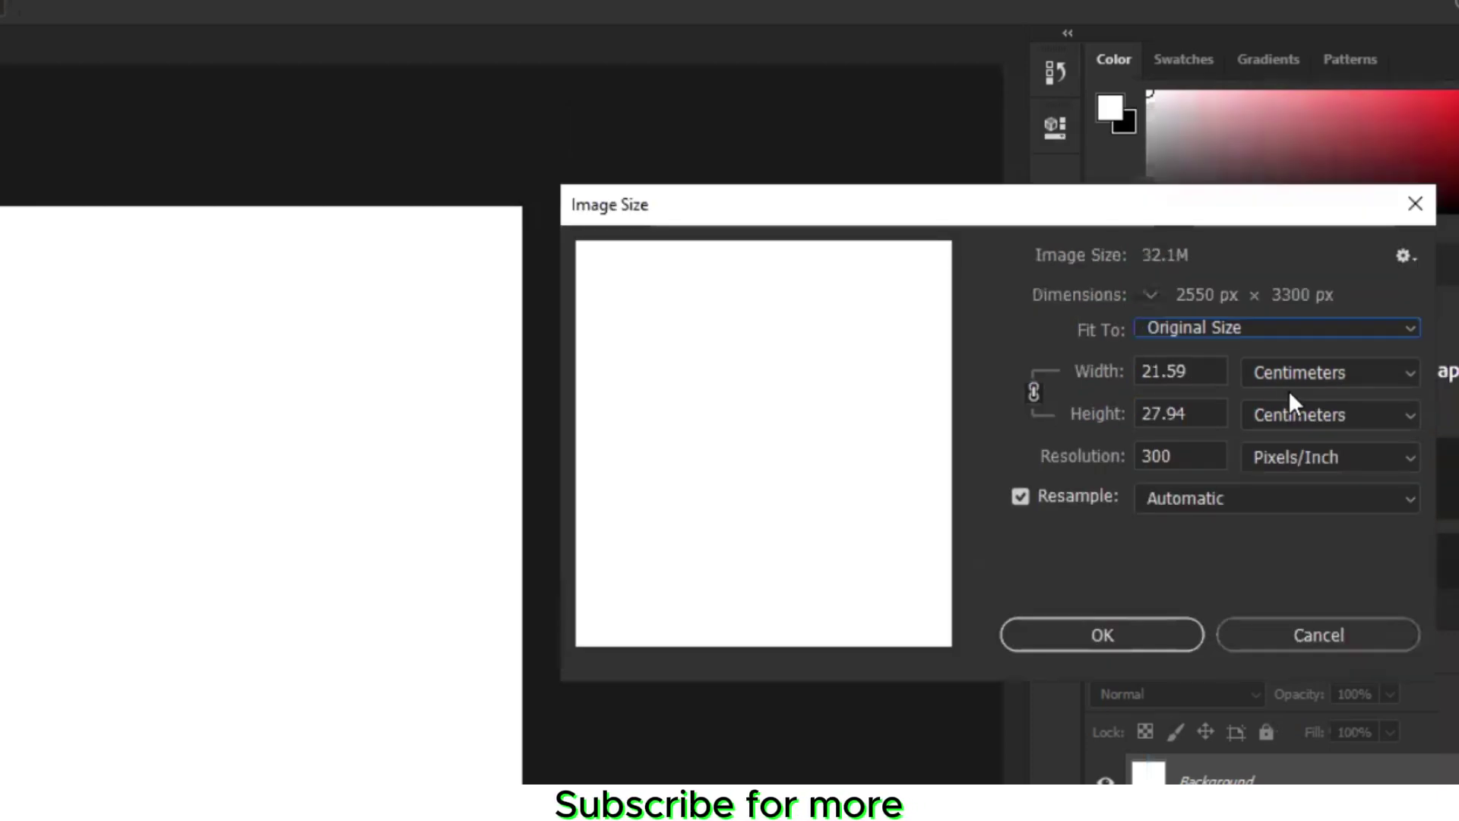
{"action": "left_click", "coordinate": [1409, 371]}
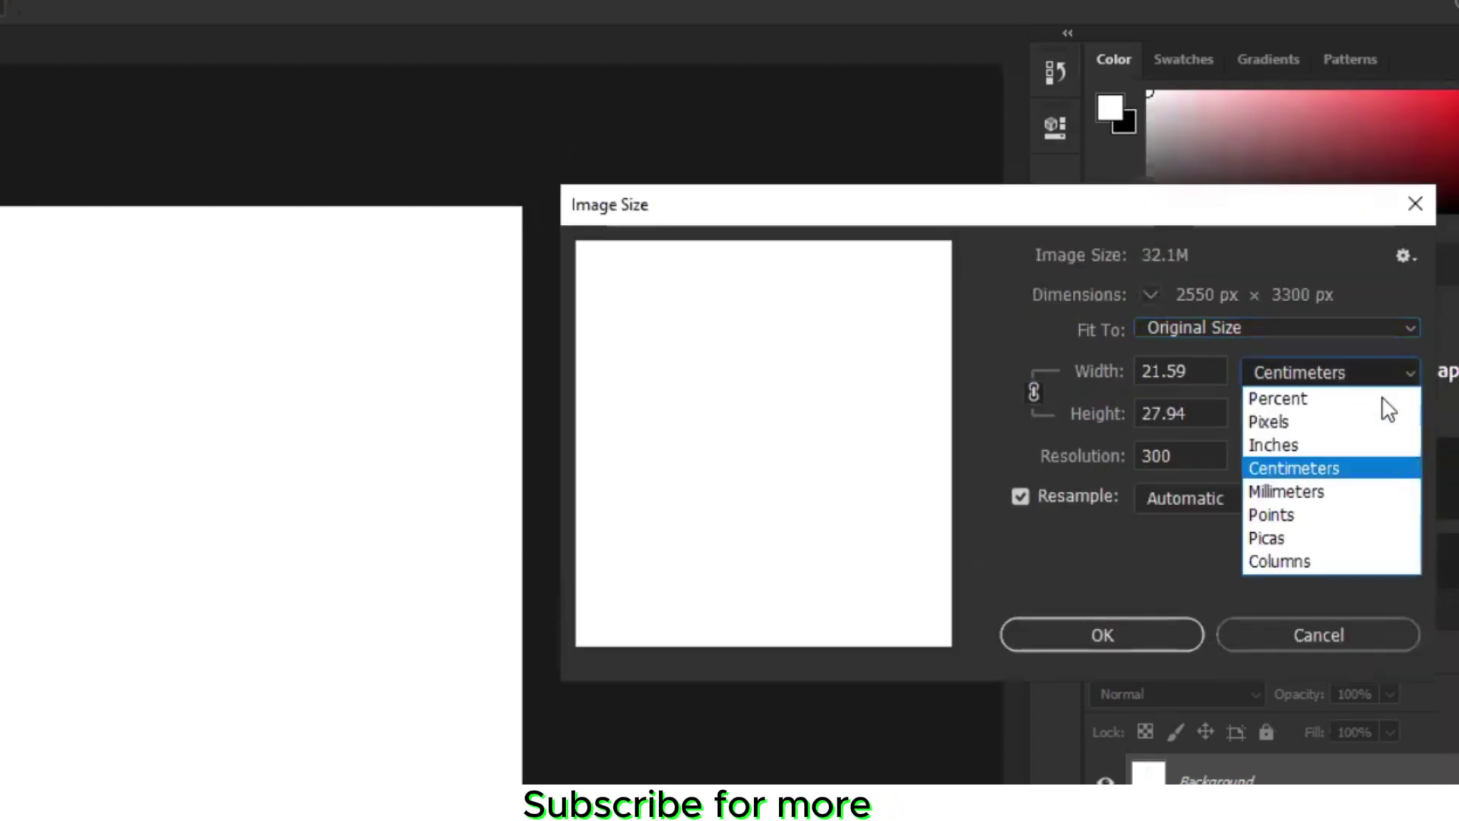
{"action": "left_click", "coordinate": [1292, 441]}
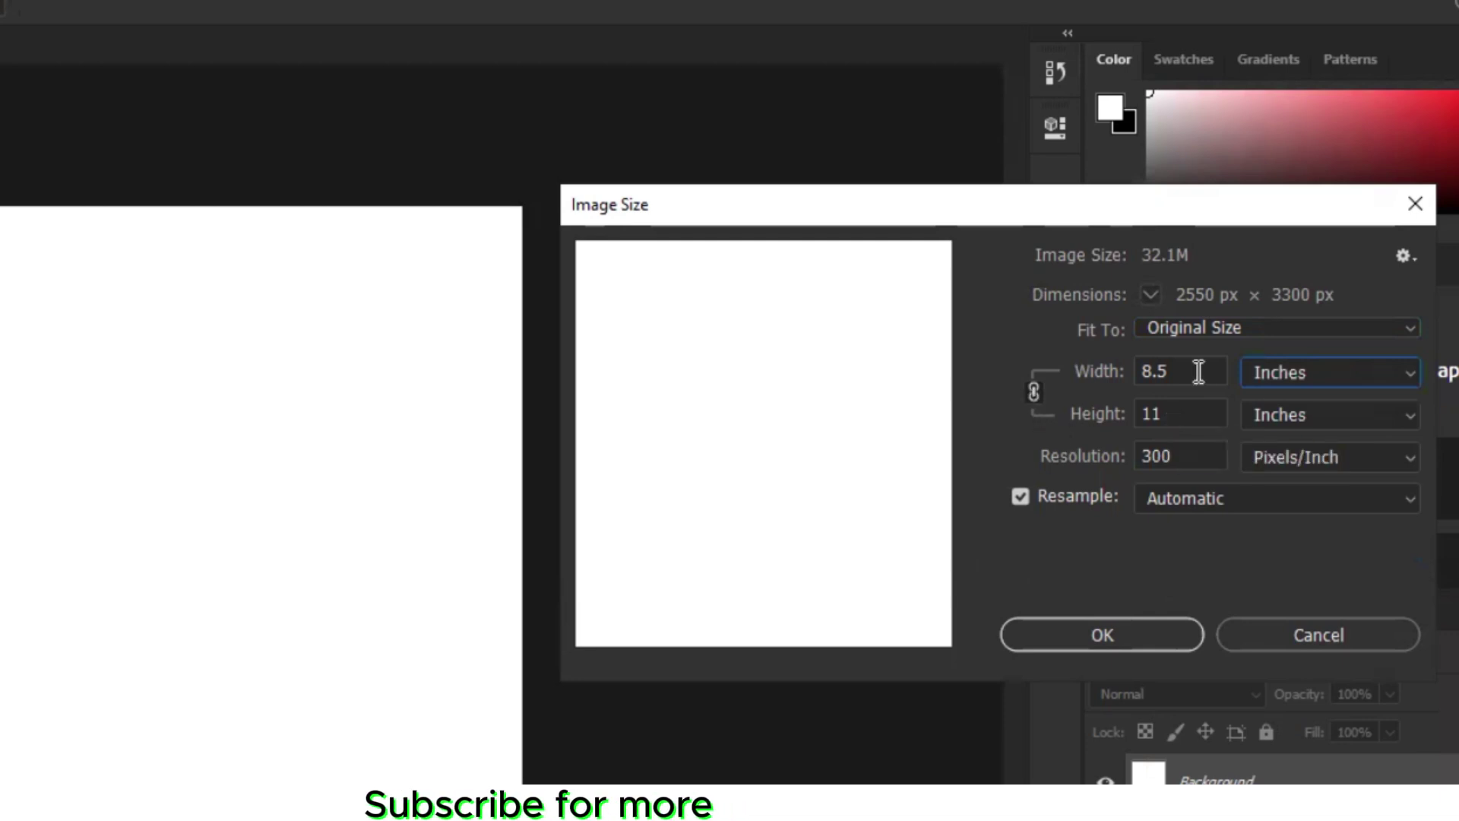
Unlink proportions and set width to 11 and height to 8.5 inches
{"action": "left_click", "coordinate": [1161, 372]}
{"action": "left_click_drag", "start_coordinate": [1161, 372], "coordinate": [1138, 373]}
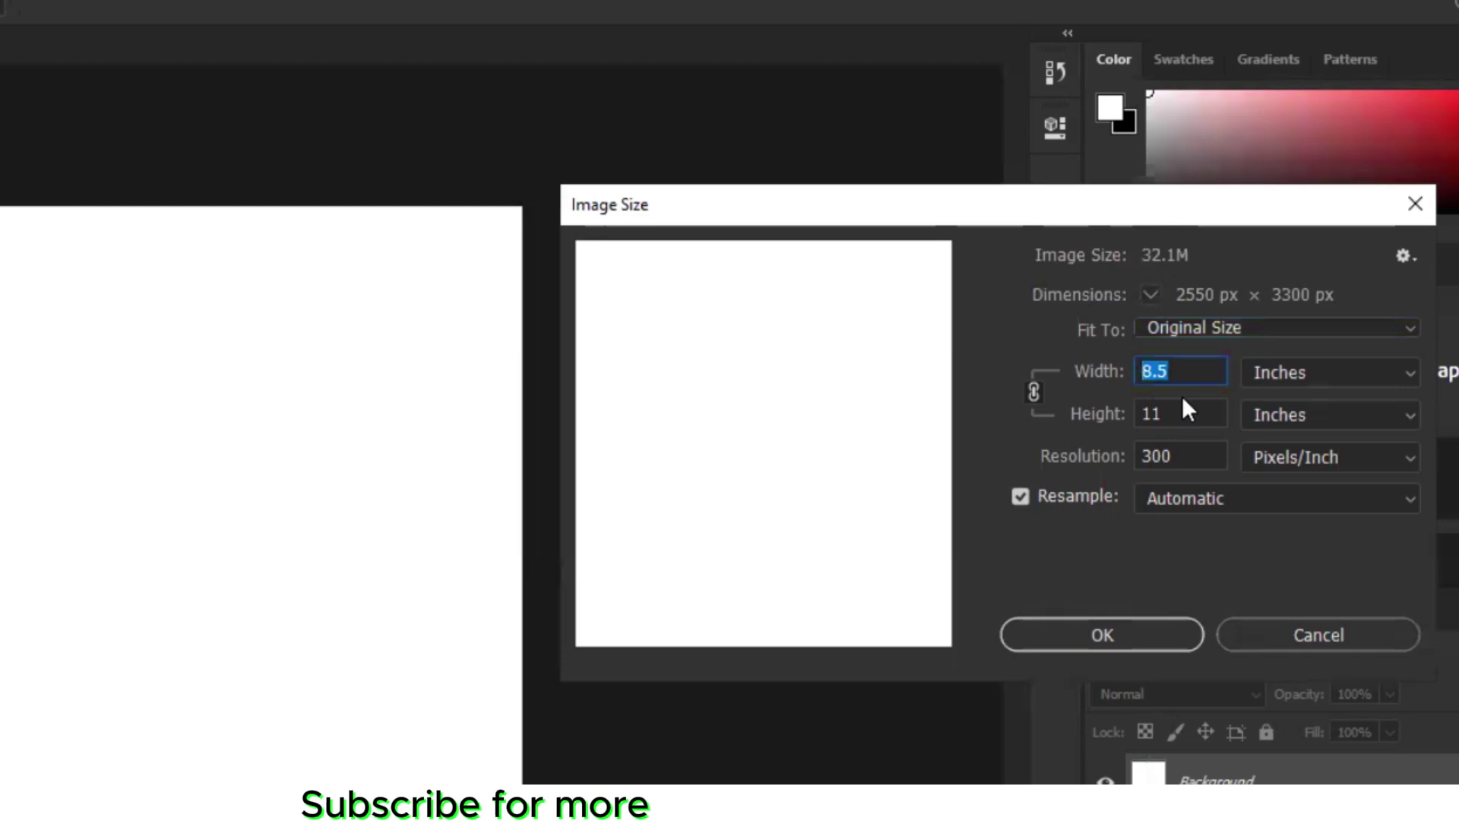
{"action": "type", "text": "10"}
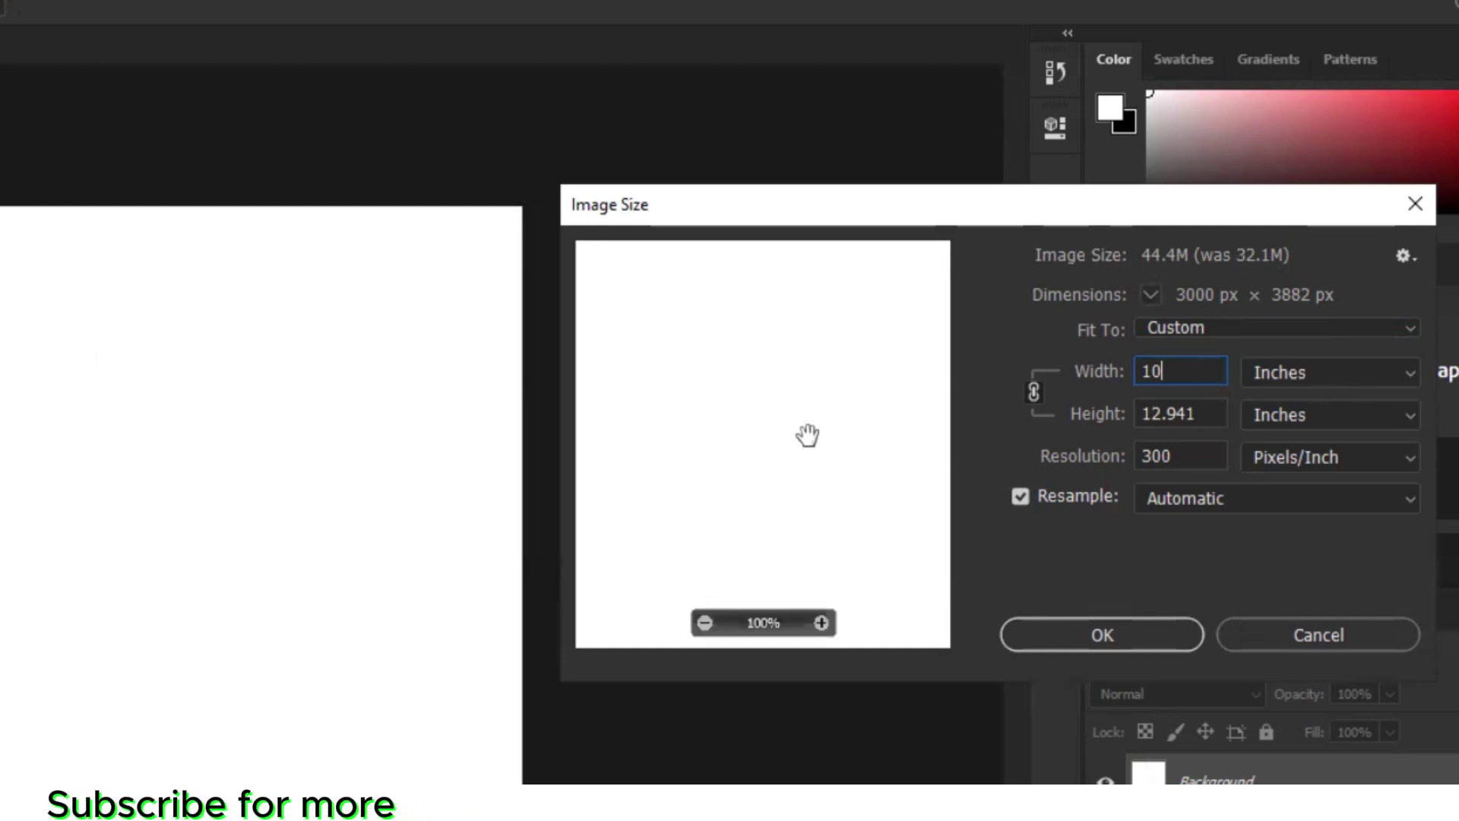
{"action": "left_click", "coordinate": [1033, 390]}
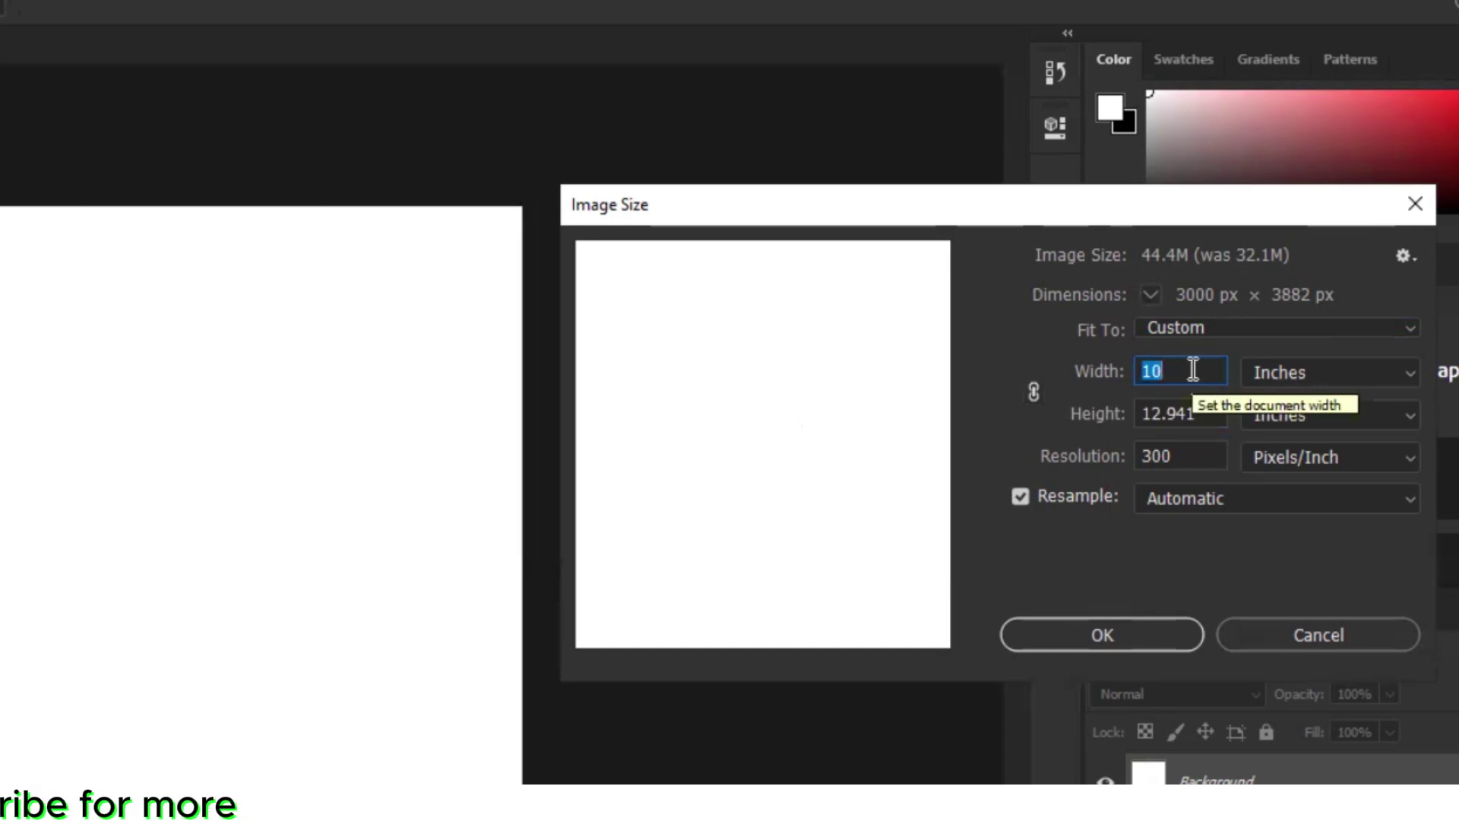
{"action": "type", "text": "11"}
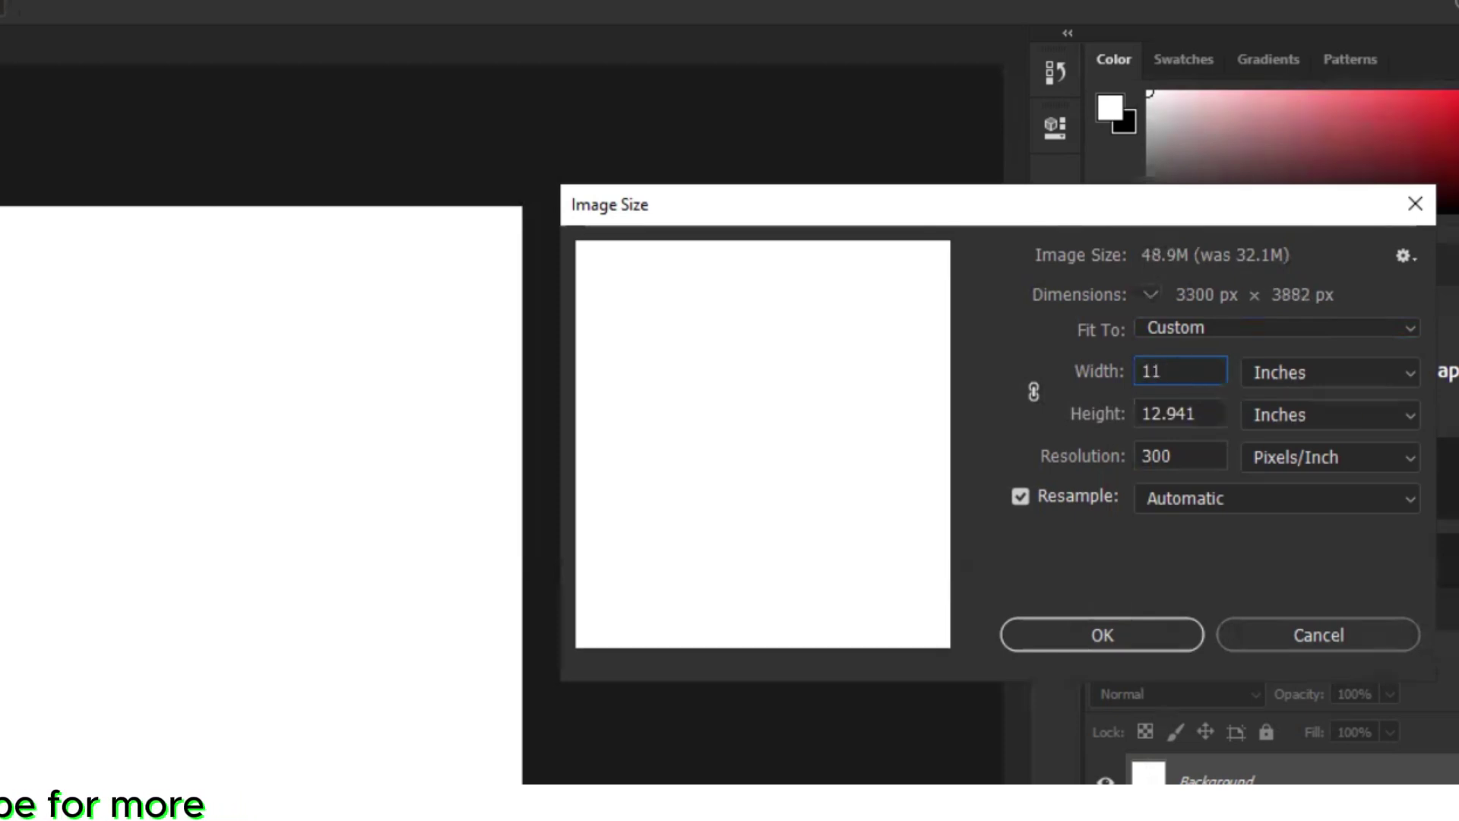
{"action": "left_click_drag", "start_coordinate": [1223, 414], "coordinate": [1127, 422]}
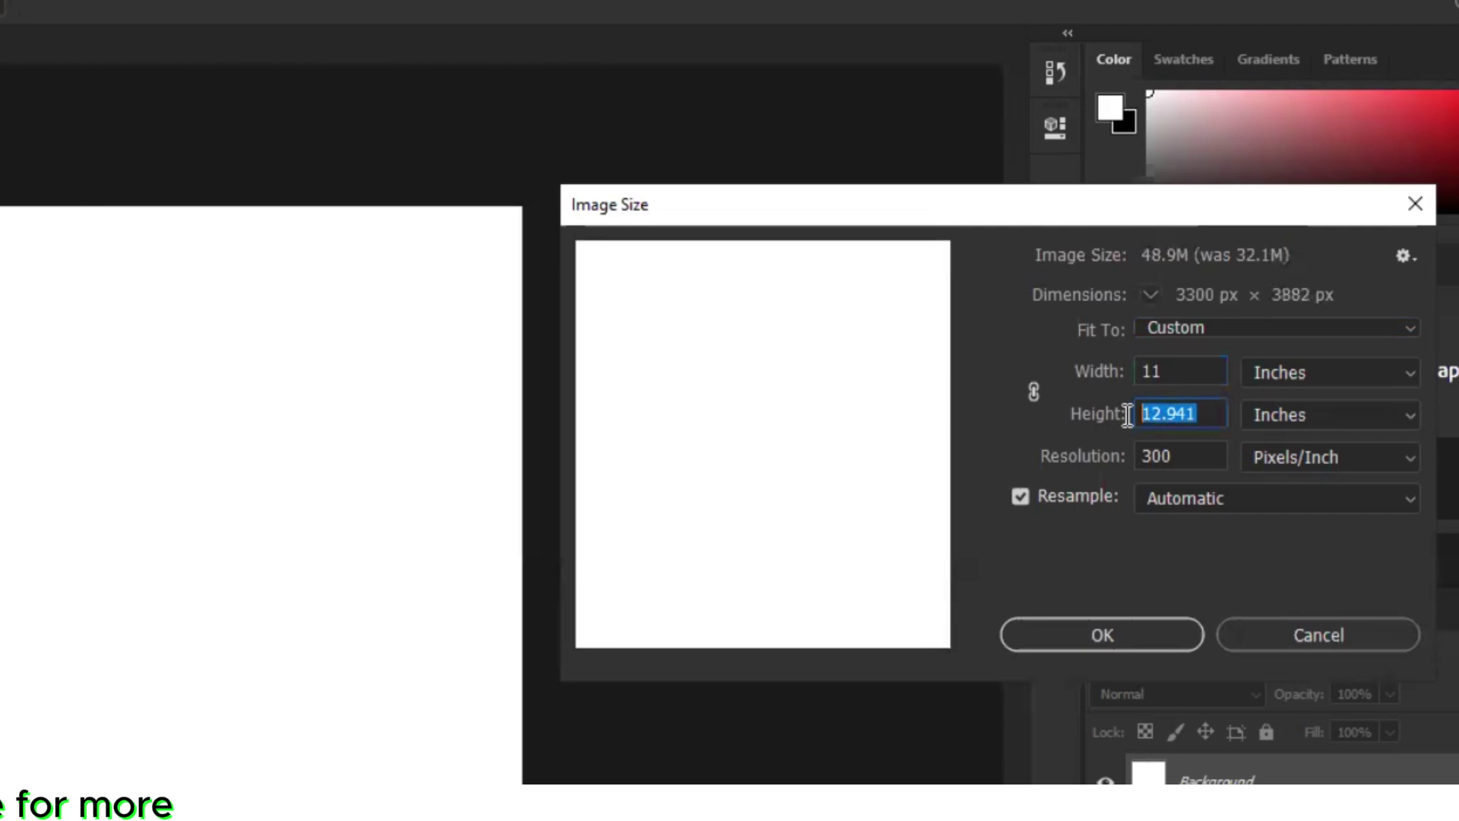
{"action": "type", "text": "8"}
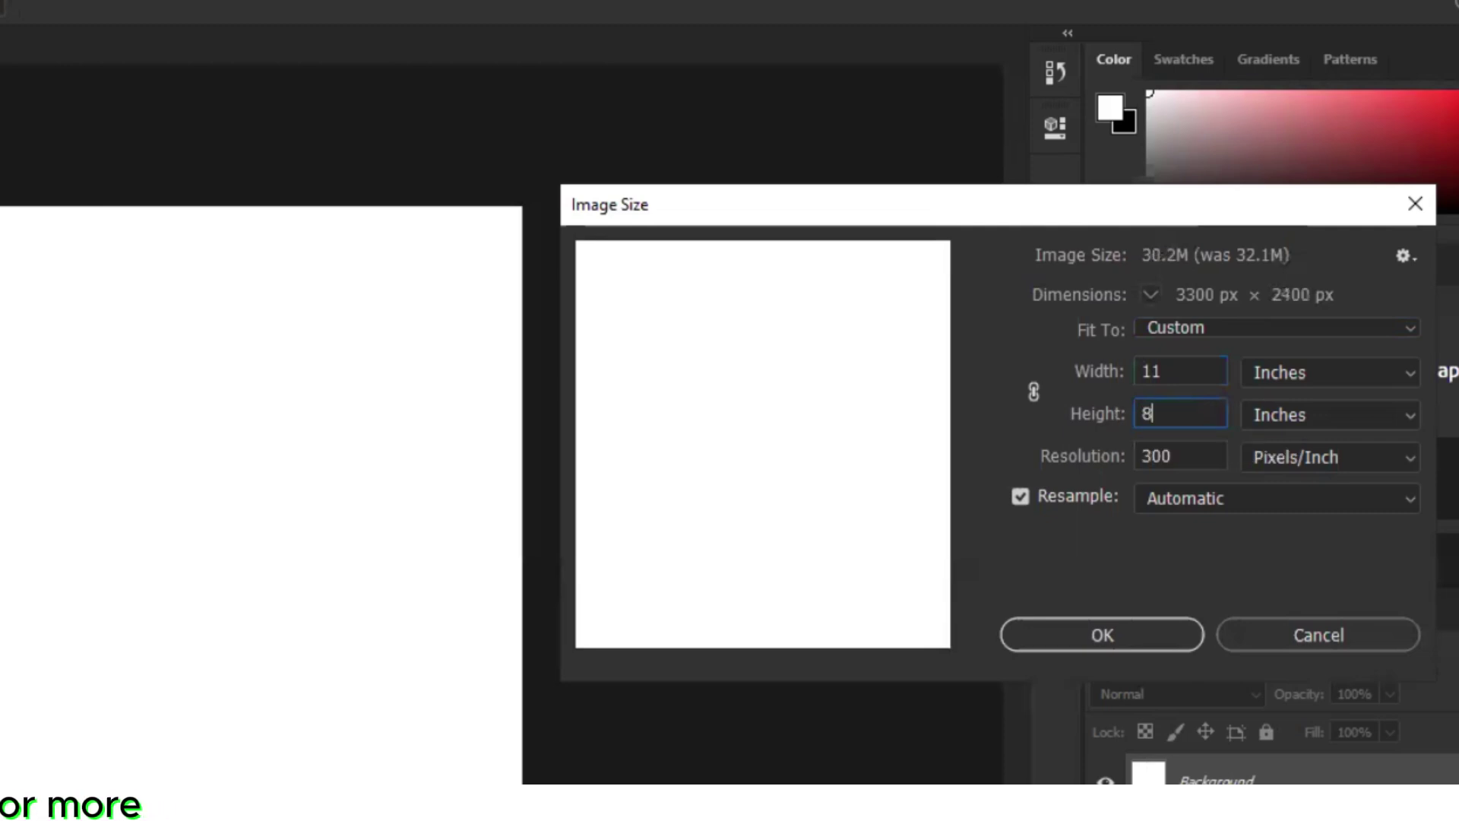
{"action": "type", "text": ".5"}
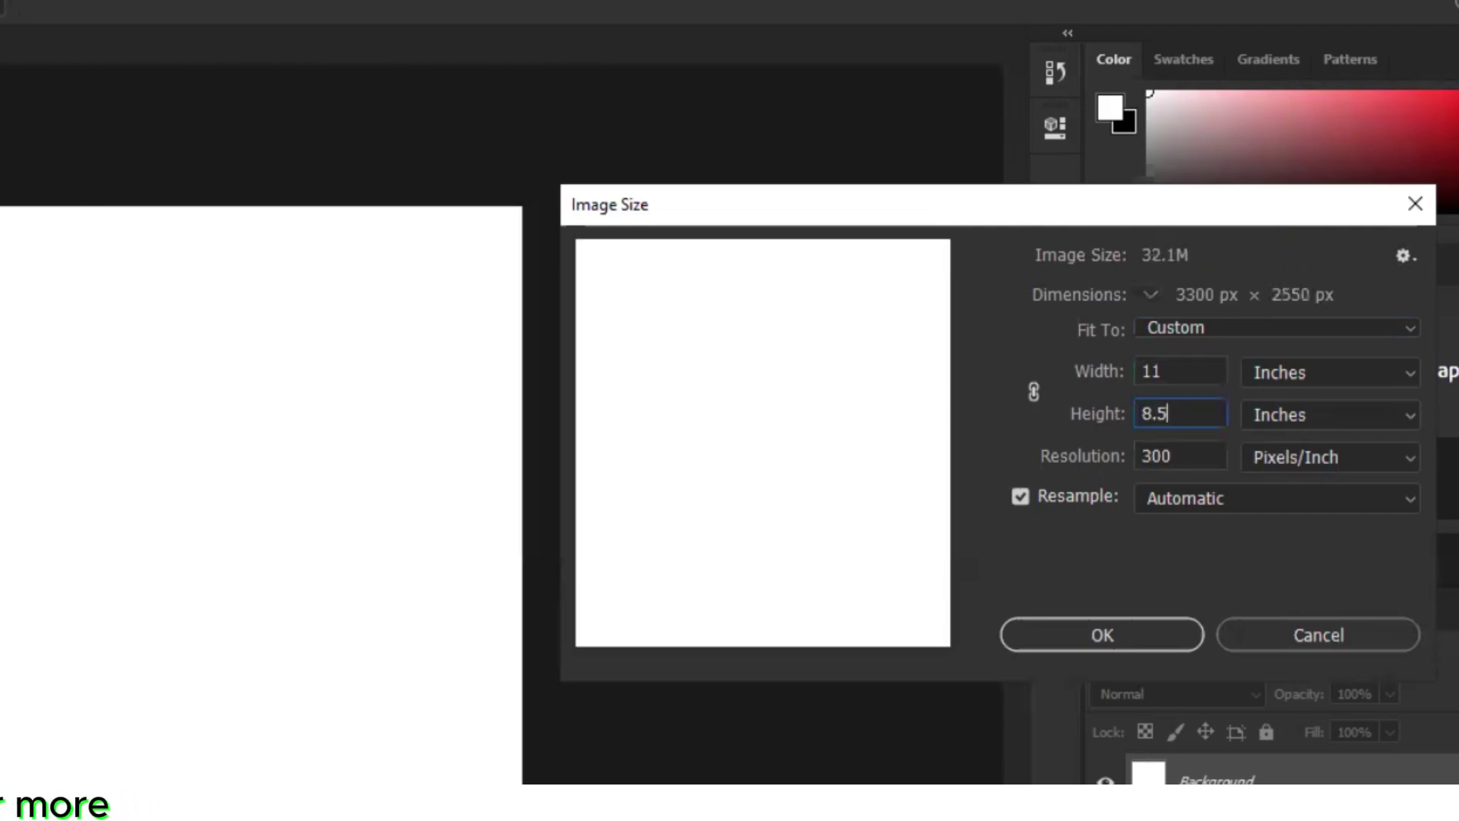
Confirm Image Size, resizing project 1 to 3300 × 2550 px
{"action": "left_click", "coordinate": [1128, 636]}
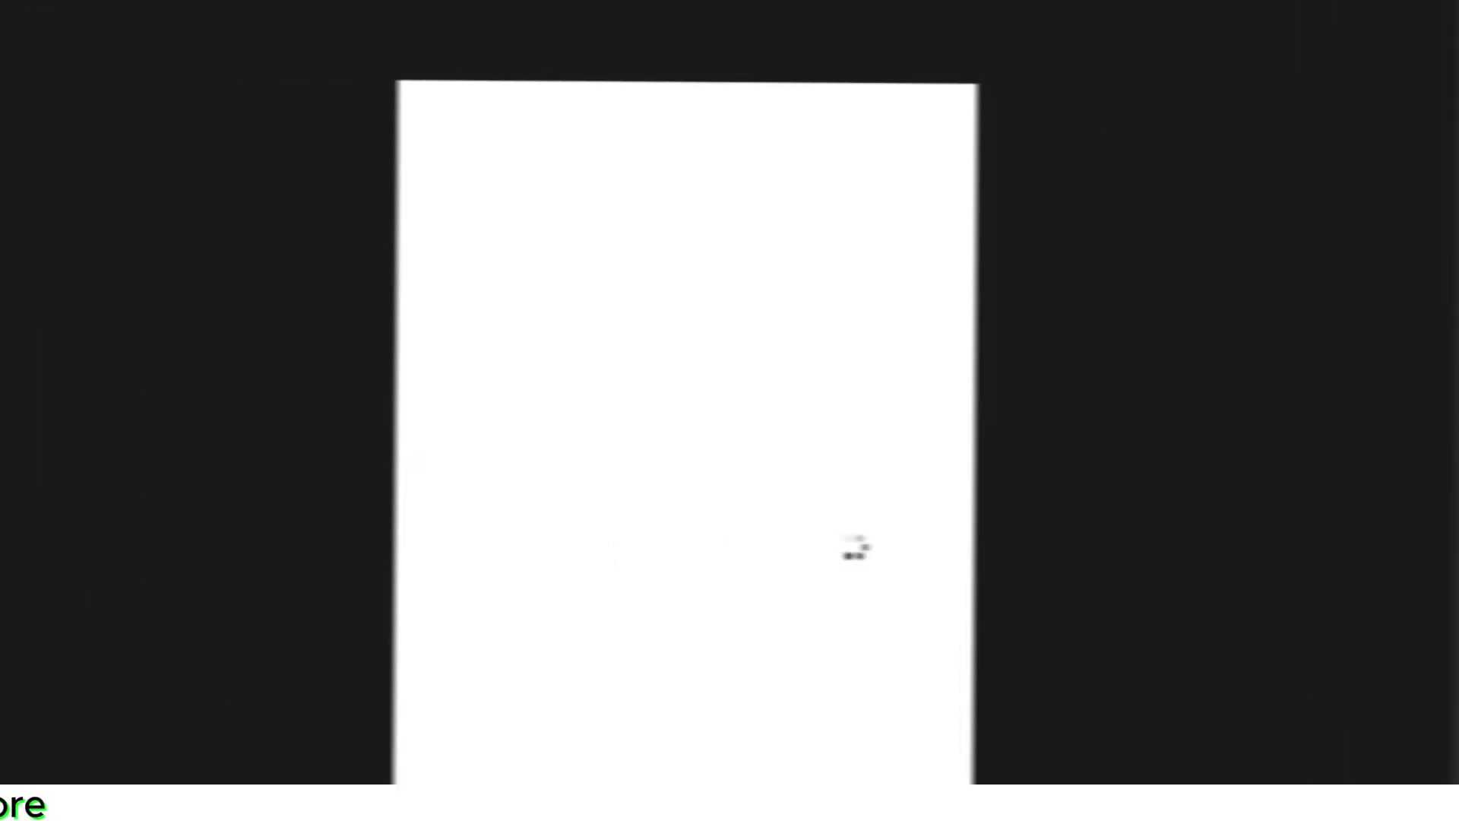